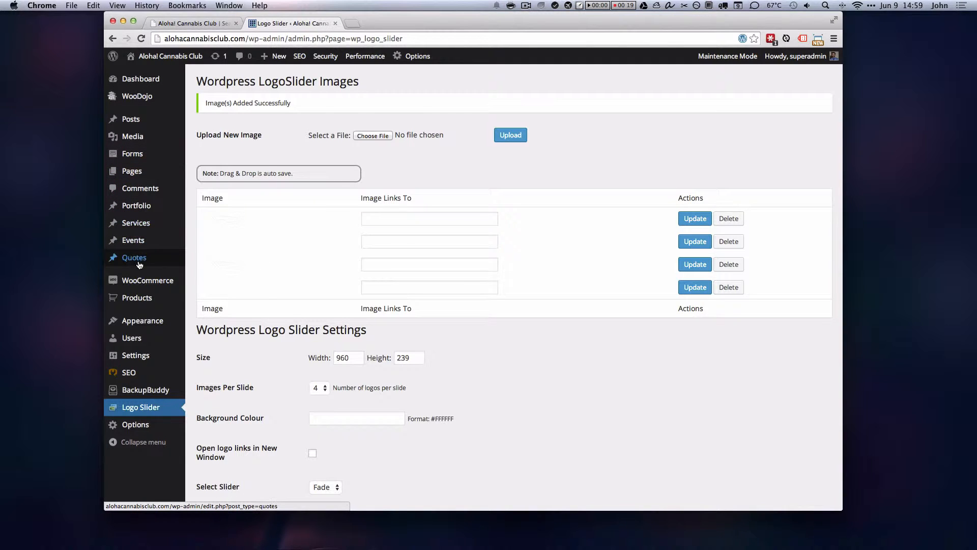
# Review the Events & Adventures section on the website's home page
pyautogui.moveTo(142, 205)
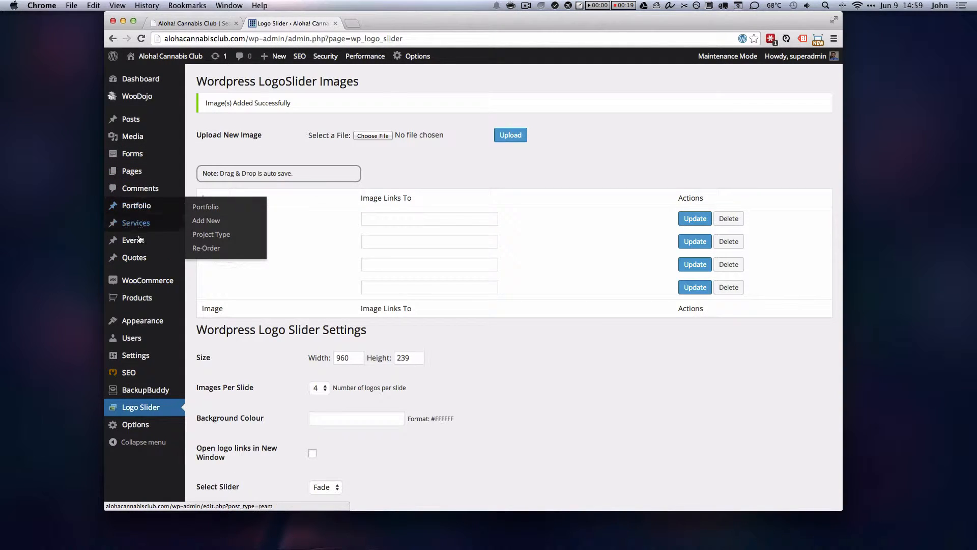
pyautogui.moveTo(137, 247)
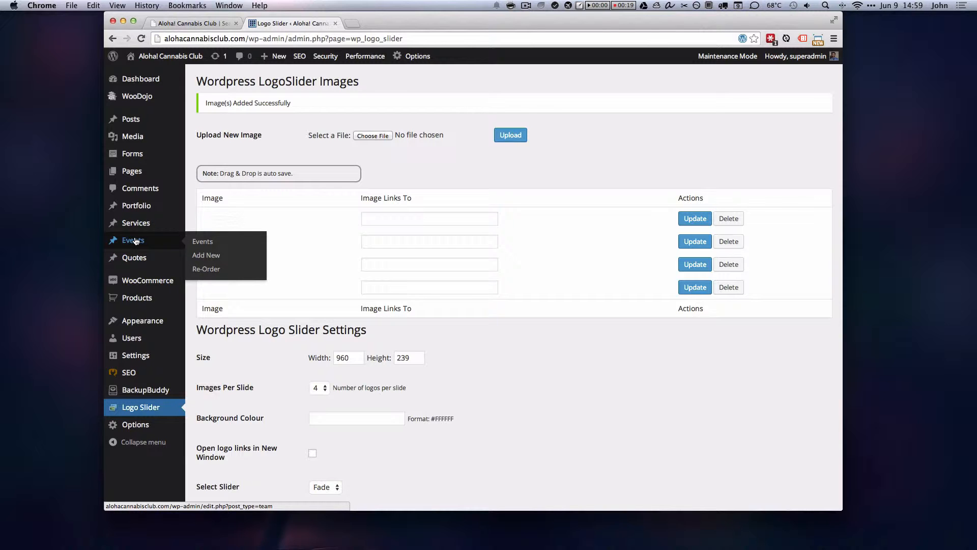
pyautogui.click(182, 23)
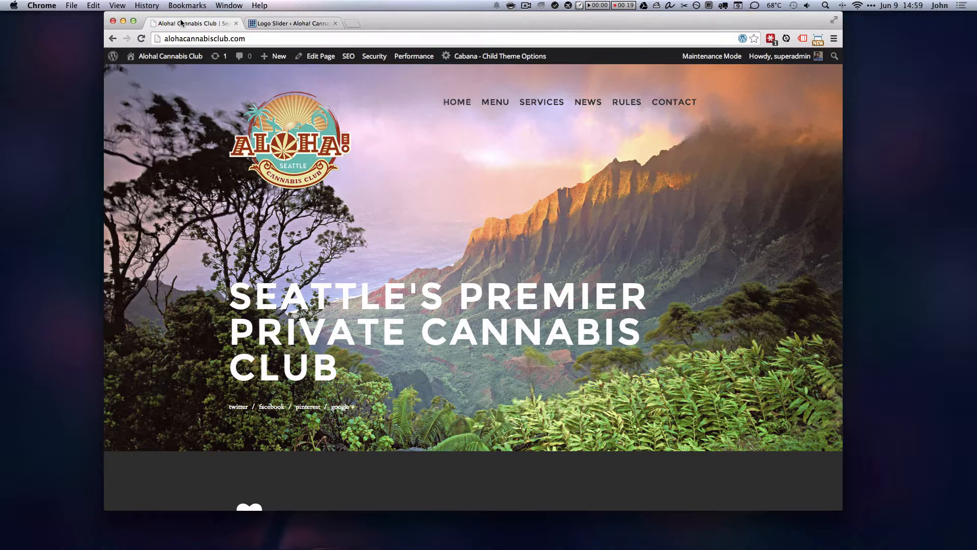
pyautogui.scroll(-6, 496, 248)
pyautogui.scroll(-15, 497, 251)
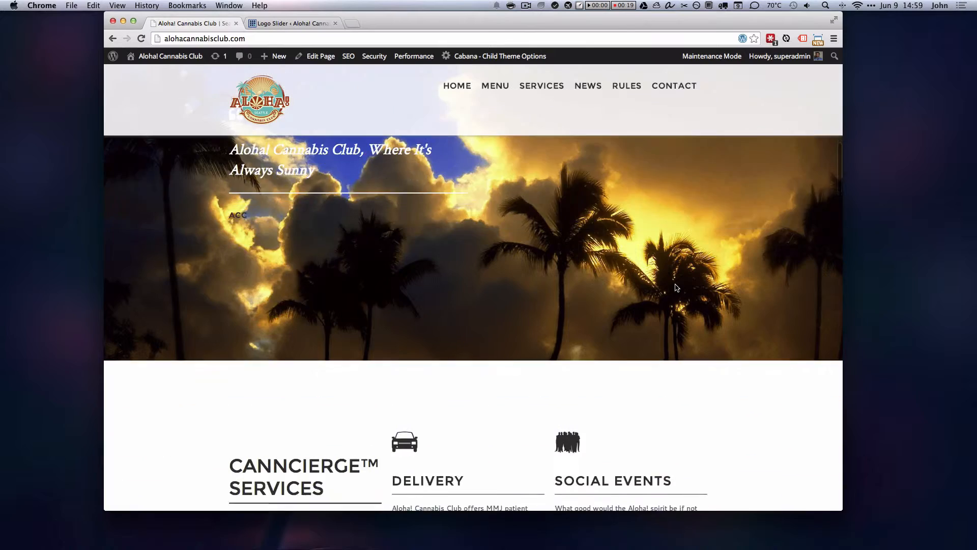
pyautogui.scroll(-10, 676, 287)
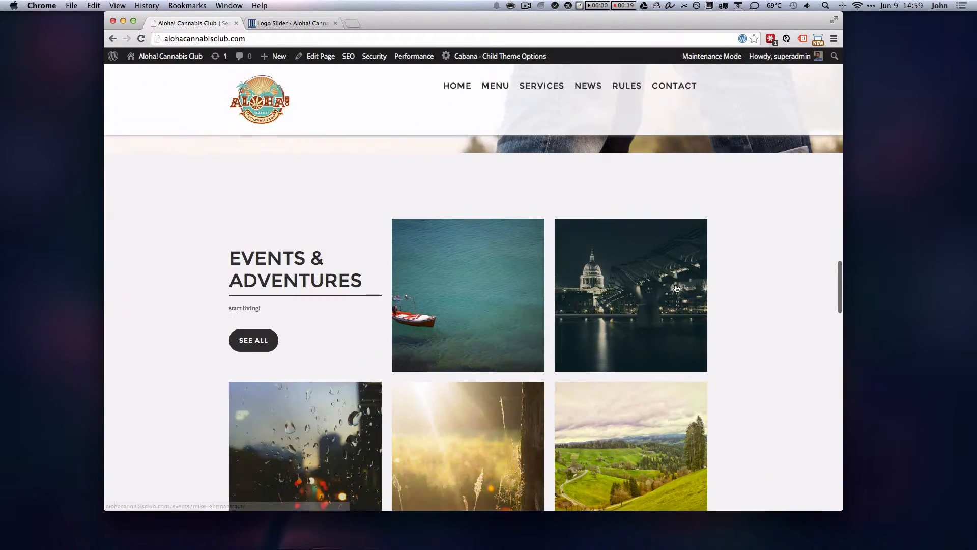
pyautogui.scroll(-2, 676, 289)
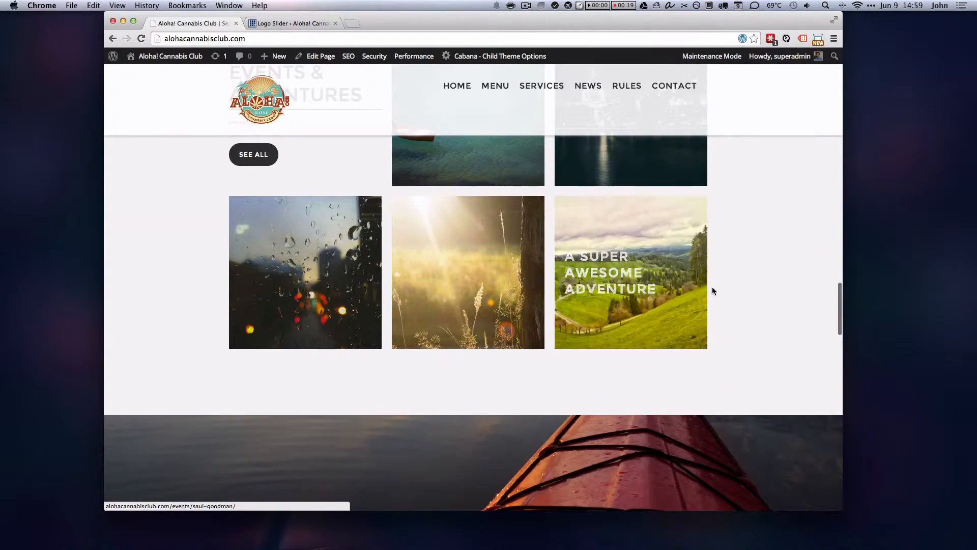
pyautogui.scroll(4, 713, 286)
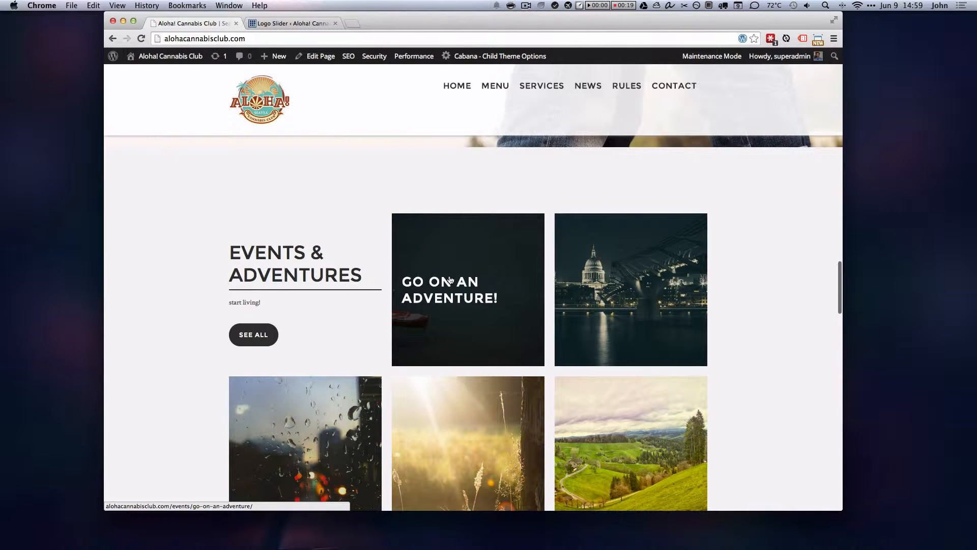
pyautogui.scroll(-2, 641, 305)
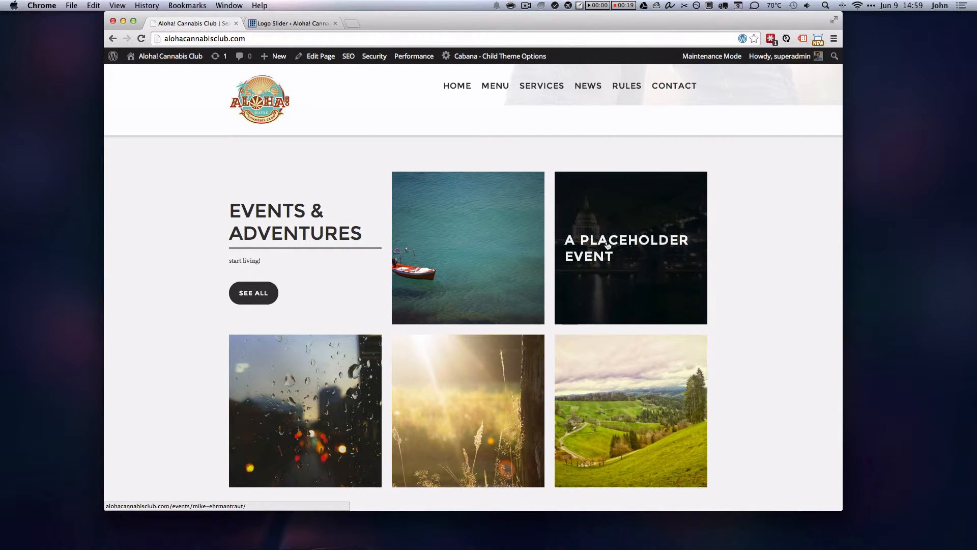
# Open A Placeholder Event from the home page grid and examine its image, title, icons and description
pyautogui.click(634, 315)
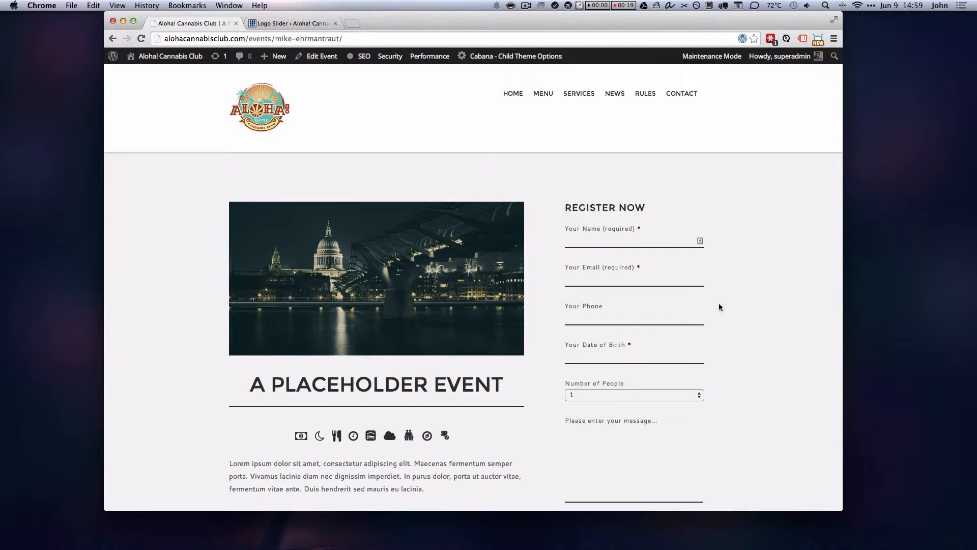
pyautogui.scroll(-10, 718, 307)
pyautogui.scroll(8, 359, 365)
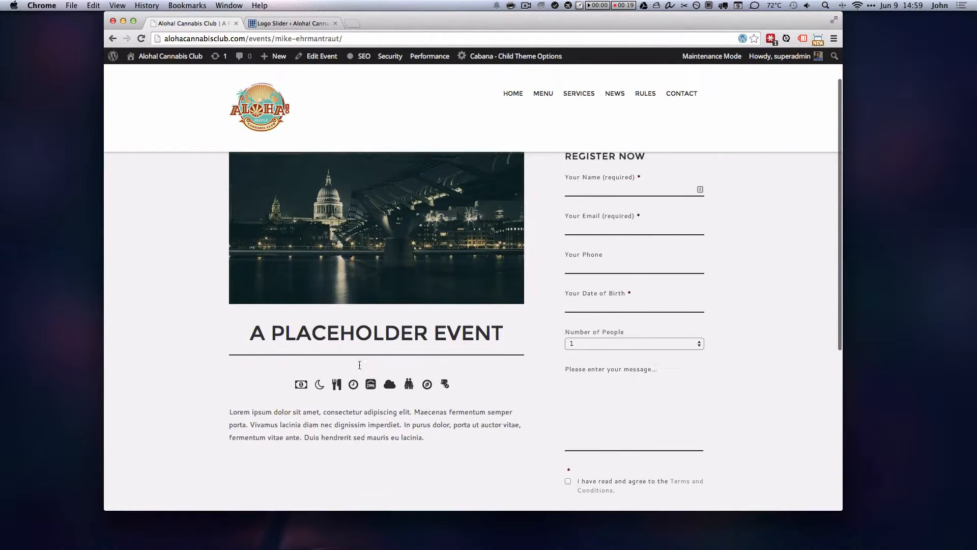
pyautogui.scroll(1, 359, 365)
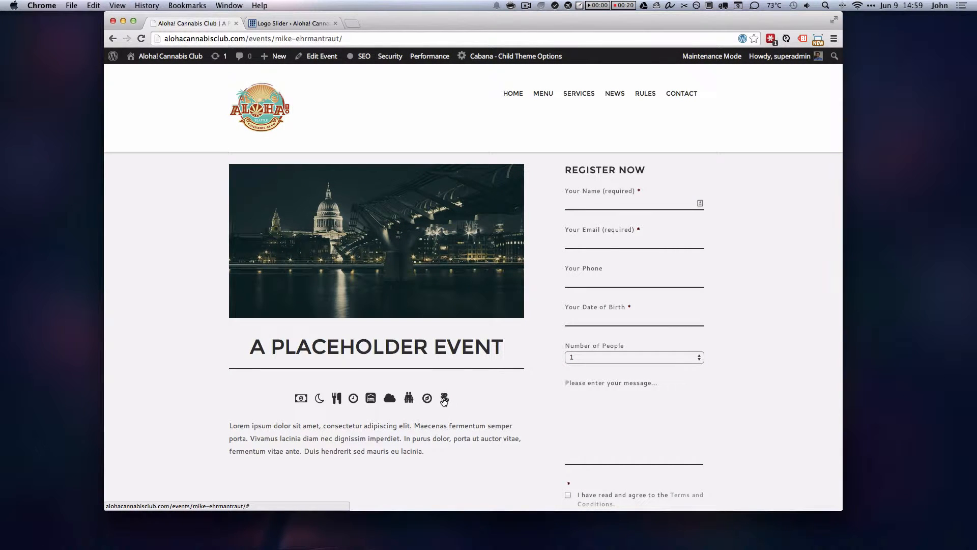
pyautogui.moveTo(250, 345); pyautogui.dragTo(513, 348)
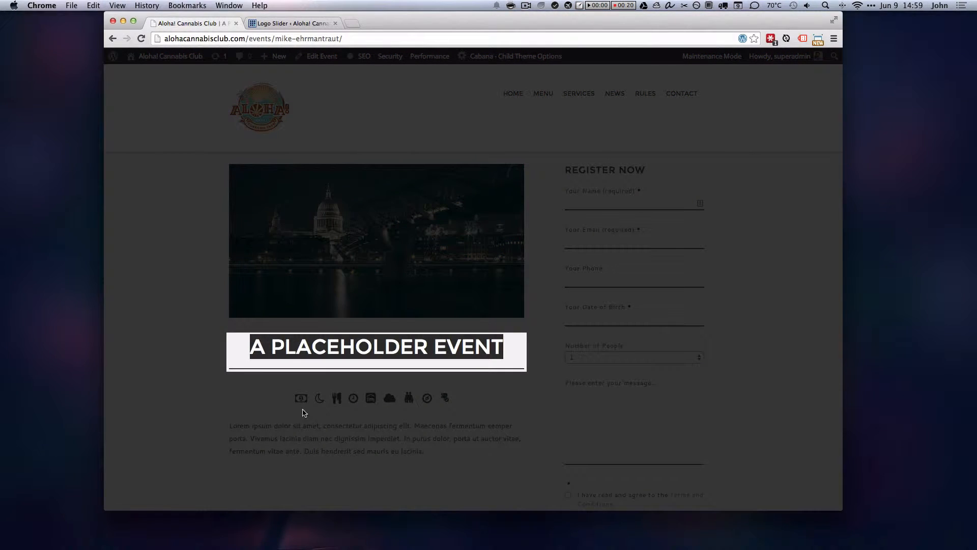
pyautogui.click(304, 413)
# Inspect the event image's width and height in the developer tools and close them
pyautogui.rightClick(369, 227)
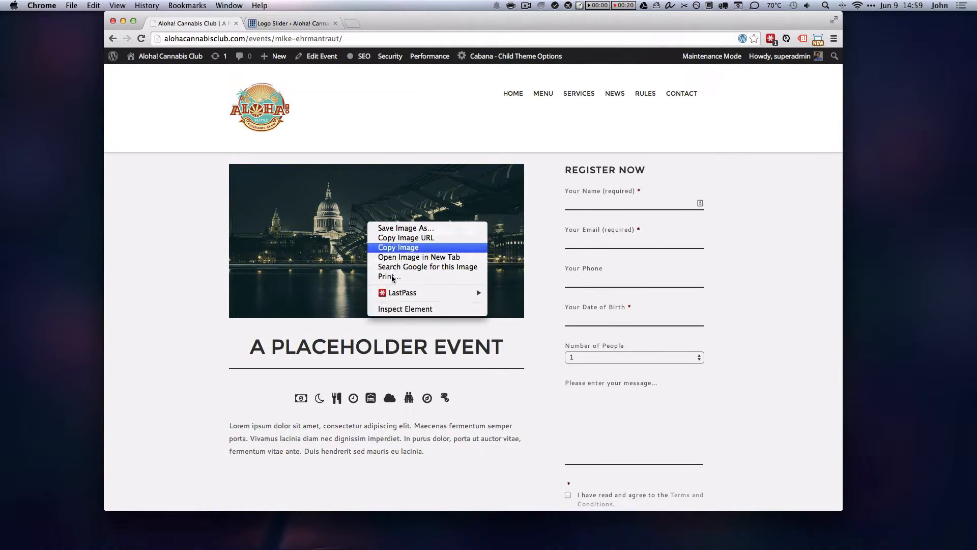
pyautogui.click(402, 308)
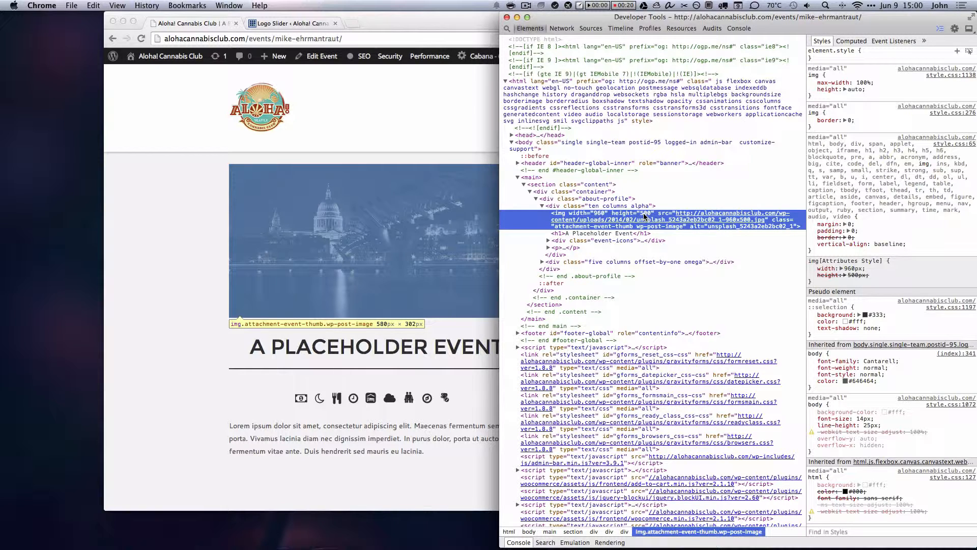
pyautogui.moveTo(590, 221)
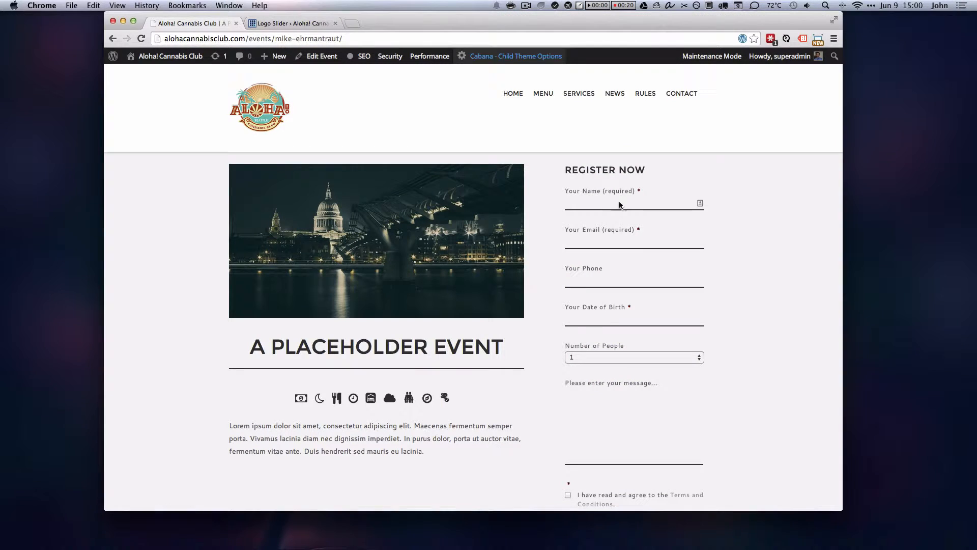
pyautogui.click(507, 17)
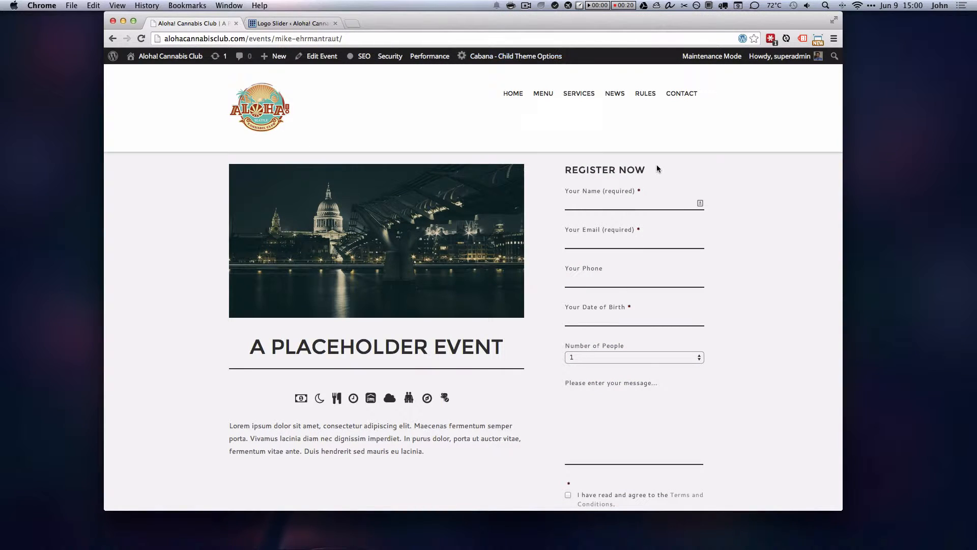
# Examine the event page's Register Now form from the name field down to the submit button
pyautogui.scroll(2, 509, 254)
pyautogui.scroll(-8, 452, 306)
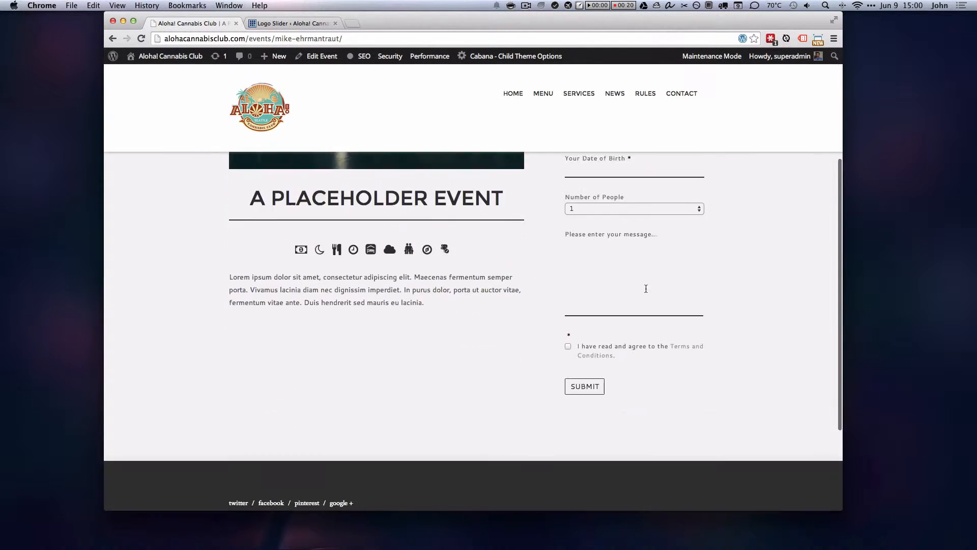
pyautogui.scroll(8, 722, 288)
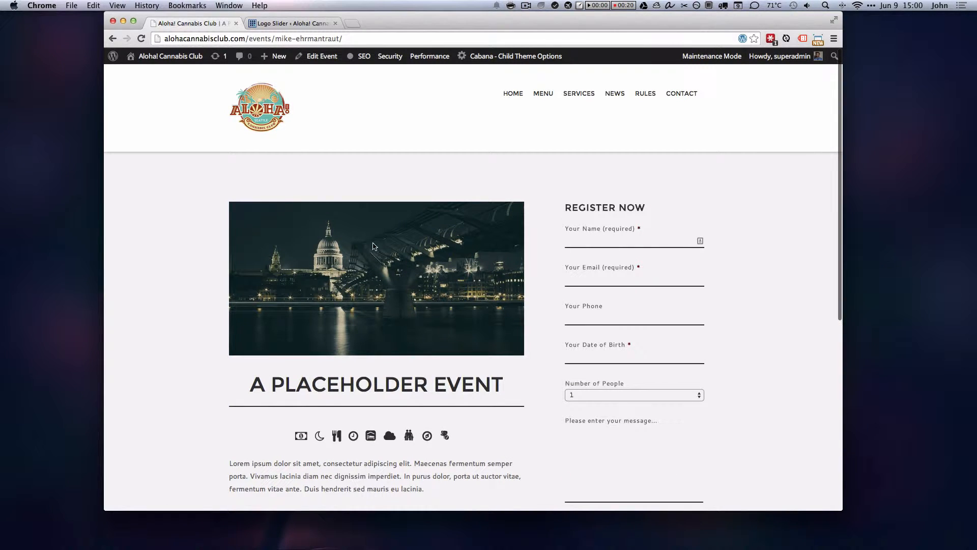
pyautogui.click(293, 23)
pyautogui.hotkey('ctrl', 'shift', 'Tab')
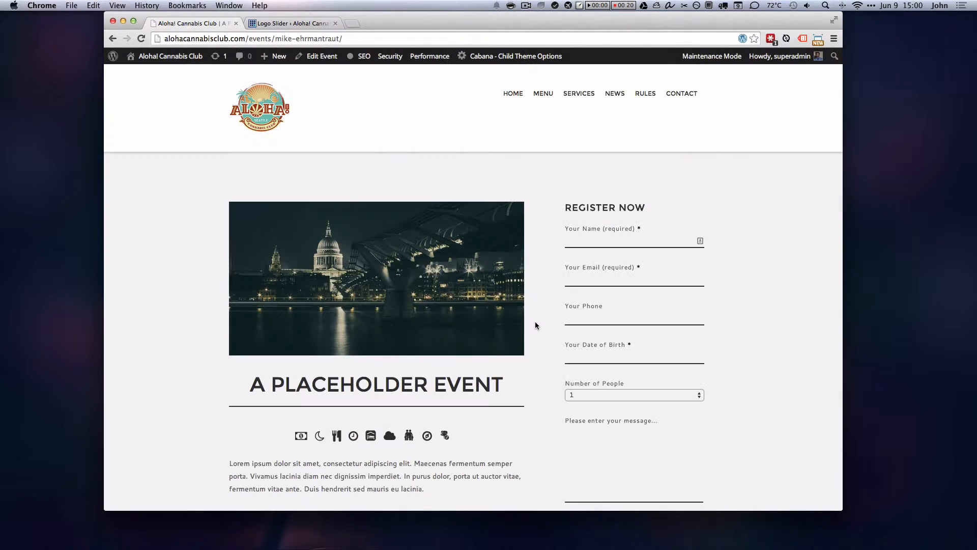
# Open the Events list in the WordPress admin and look through the existing events
pyautogui.click(277, 24)
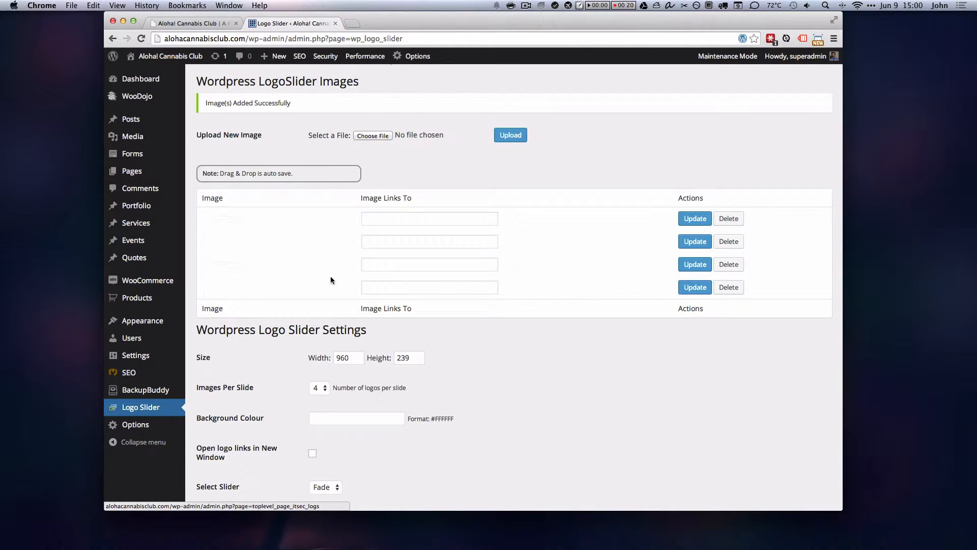
pyautogui.moveTo(159, 298)
pyautogui.moveTo(137, 245)
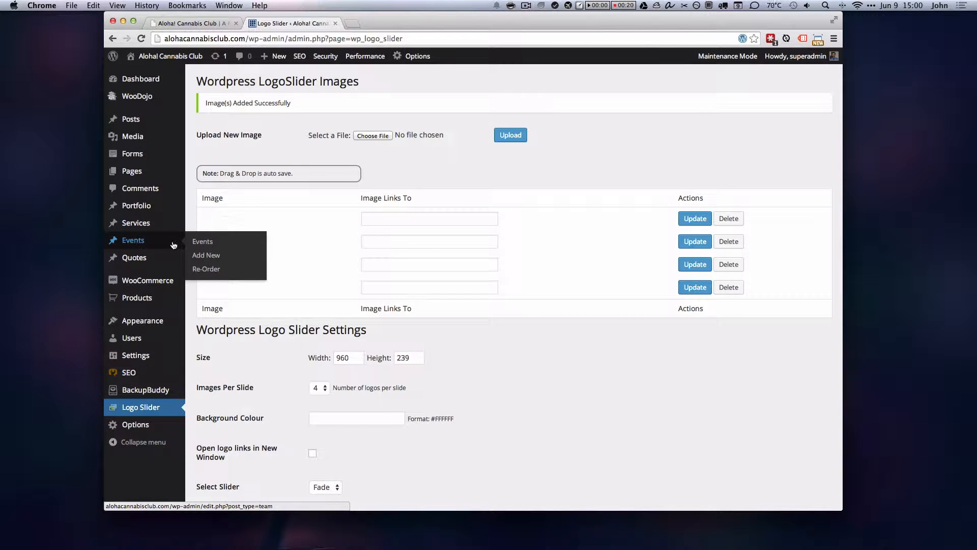
pyautogui.click(203, 242)
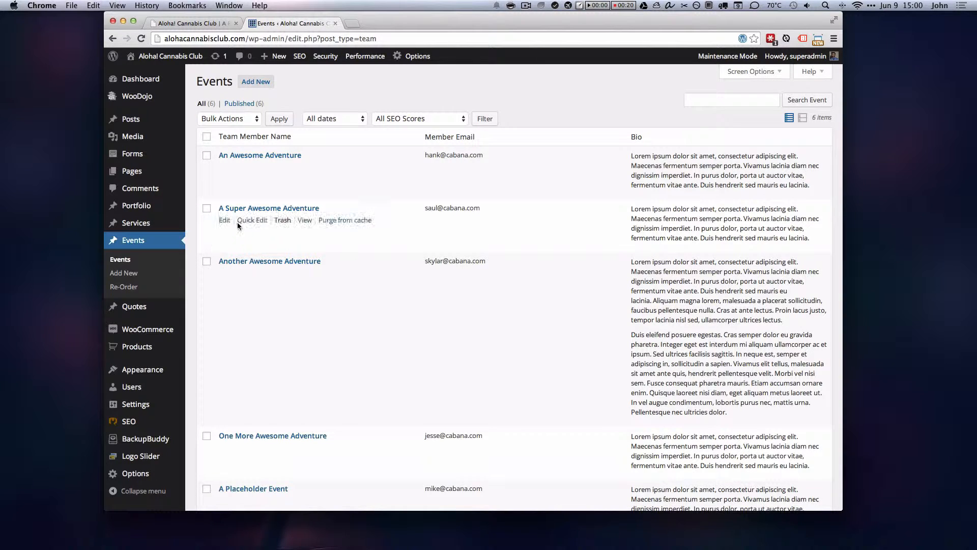
pyautogui.scroll(-5, 544, 332)
pyautogui.scroll(5, 544, 332)
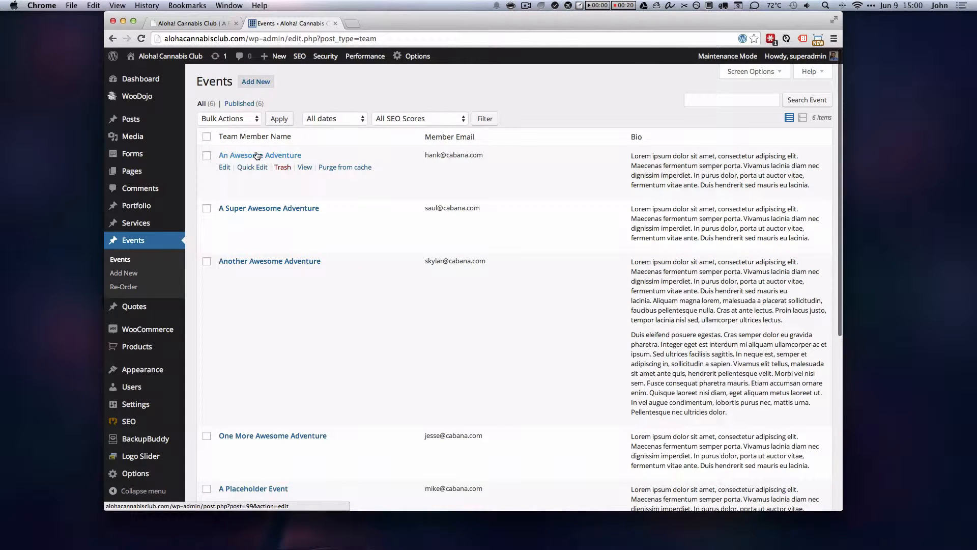
# Create a new event titled Example Event
pyautogui.click(253, 83)
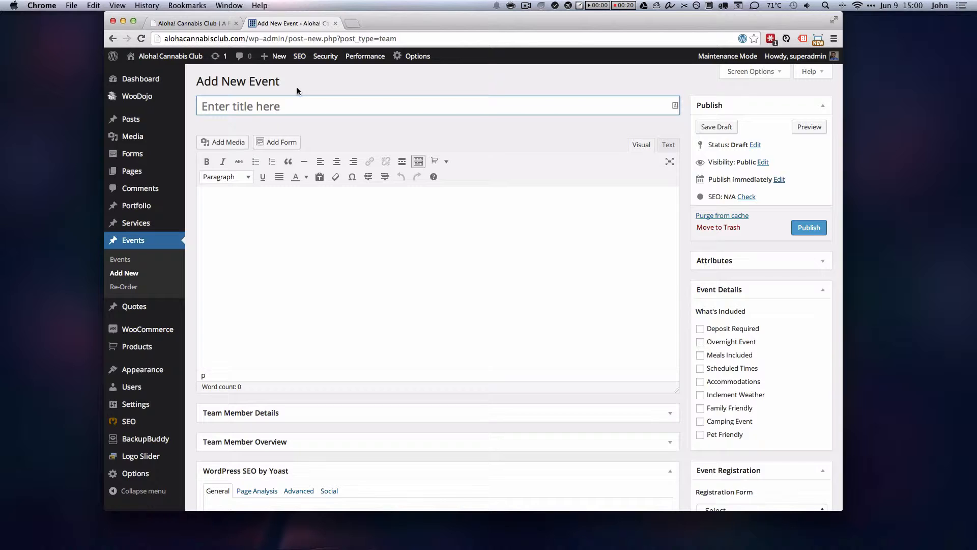
pyautogui.write('S')
pyautogui.click(182, 23)
pyautogui.click(289, 23)
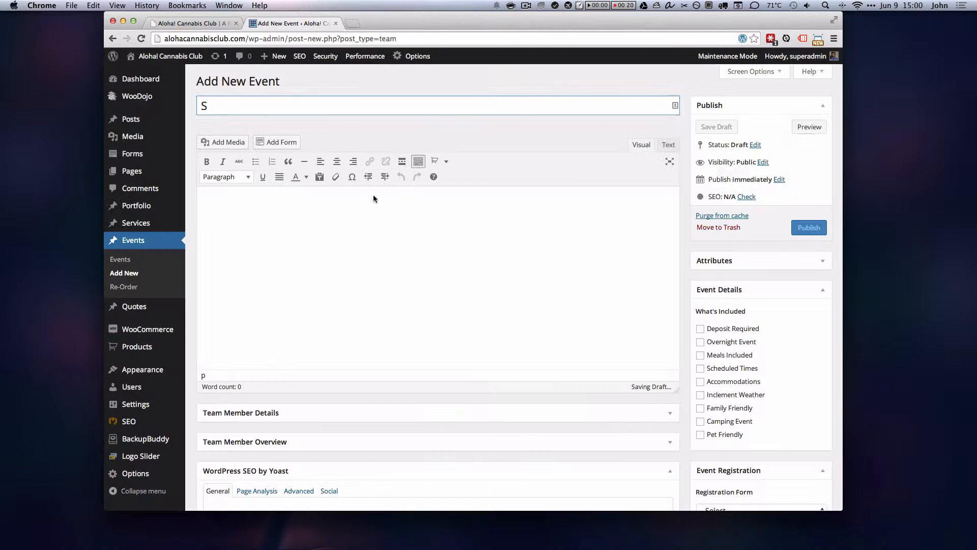
pyautogui.press('BackSpace')
pyautogui.write('E')
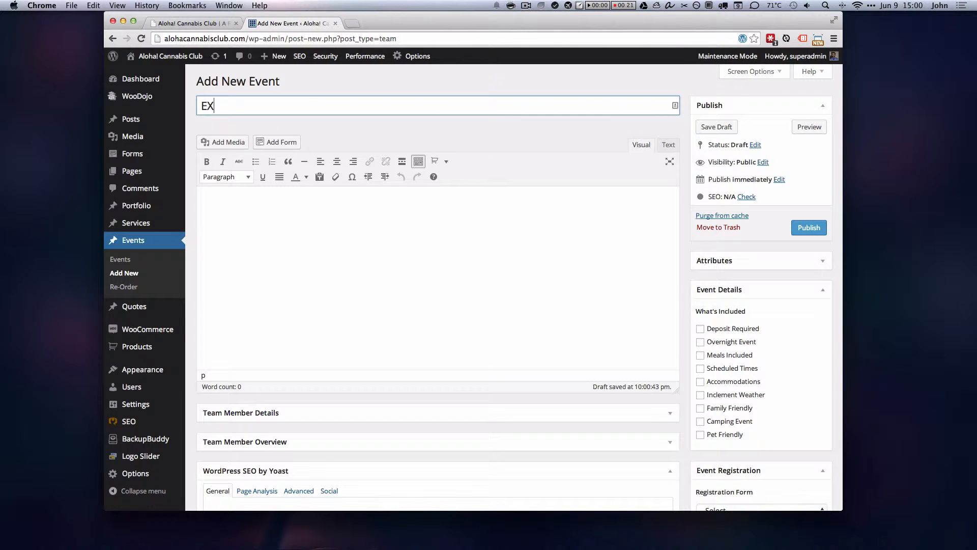
pyautogui.write('xample Event')
pyautogui.press('Tab')
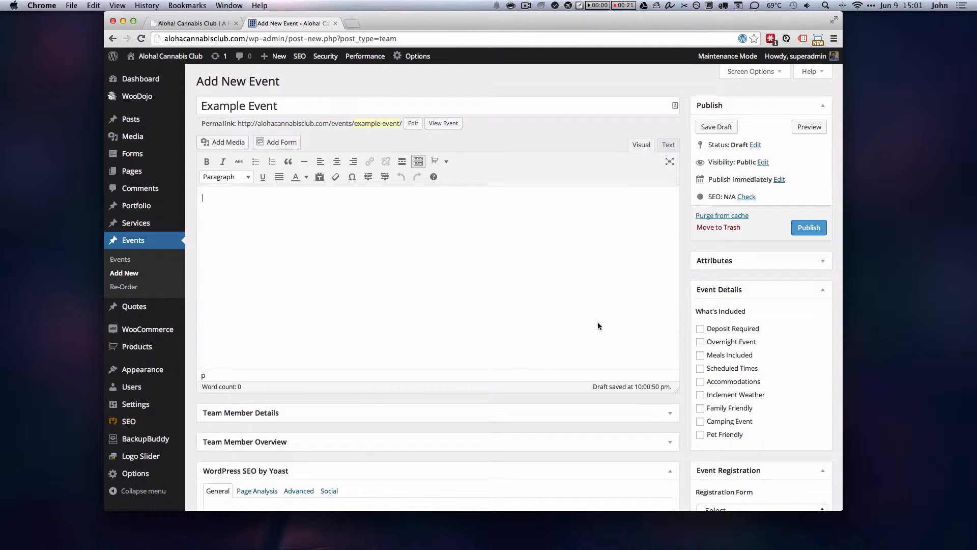
# Hide the Team Member Details and Team Member Overview boxes on the event editing screen, keeping Team Member Image shown
pyautogui.click(755, 71)
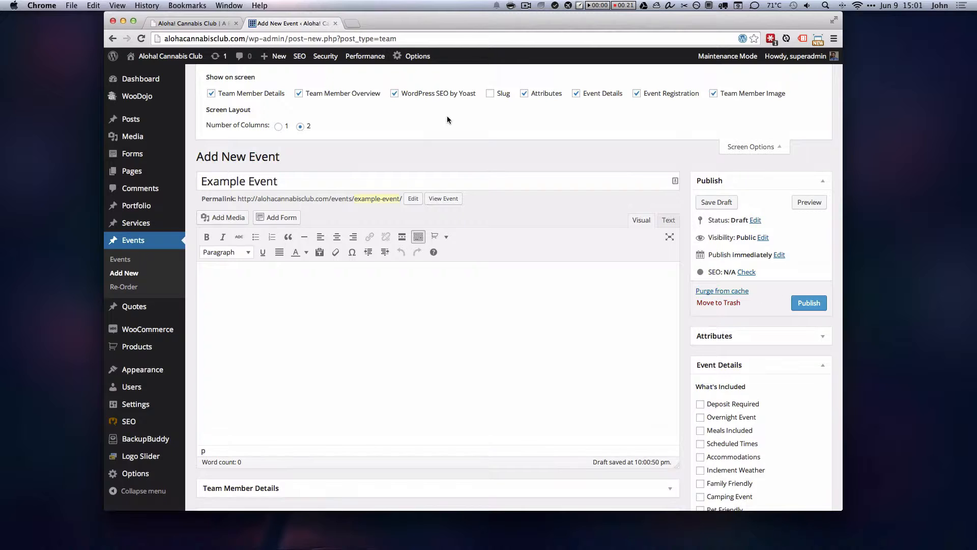
pyautogui.scroll(-1, 618, 177)
pyautogui.scroll(1, 617, 177)
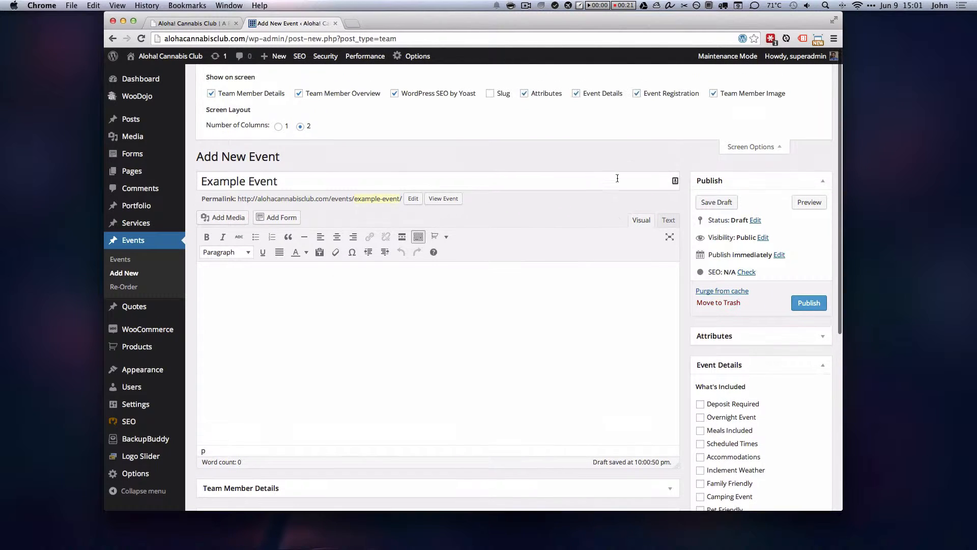
pyautogui.click(224, 93)
pyautogui.click(327, 94)
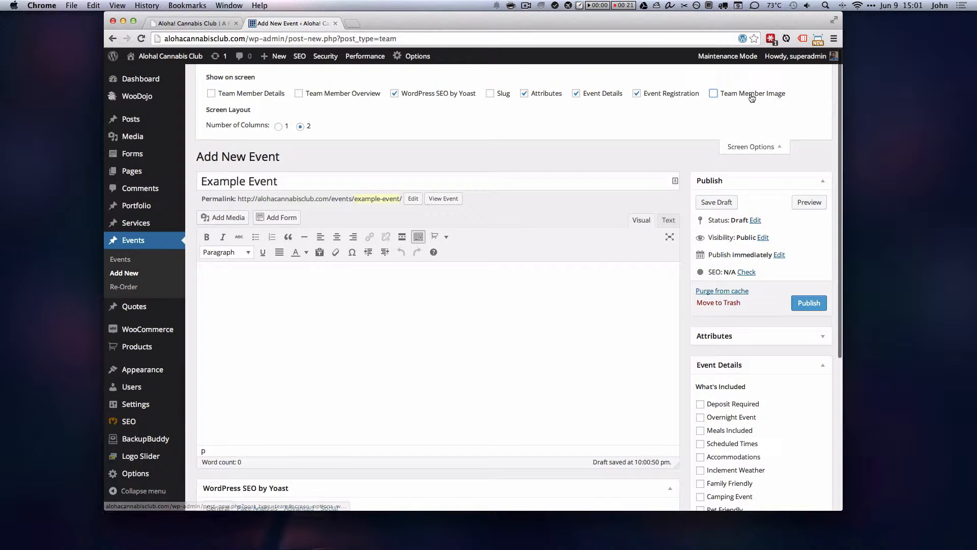
pyautogui.scroll(-2, 676, 253)
pyautogui.scroll(-5, 676, 253)
pyautogui.scroll(7, 676, 253)
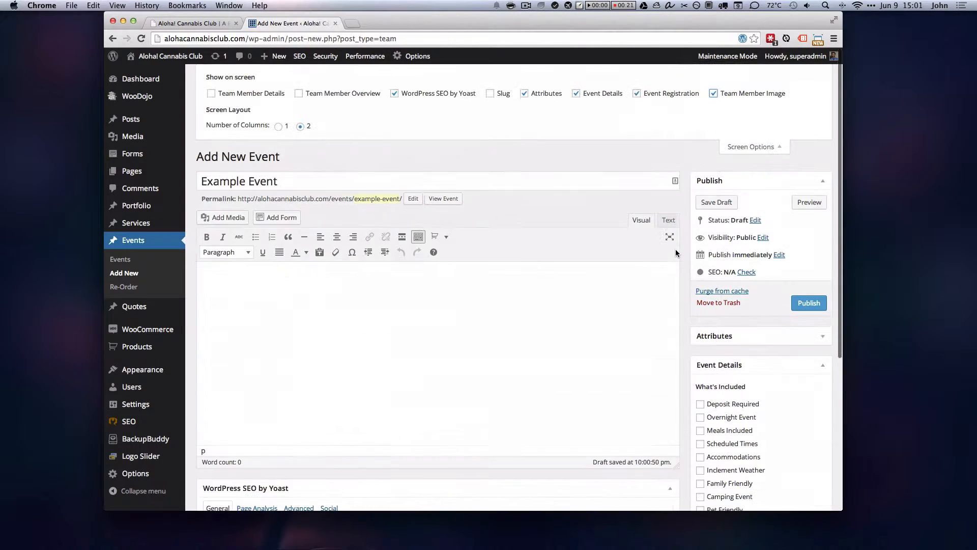
pyautogui.click(757, 149)
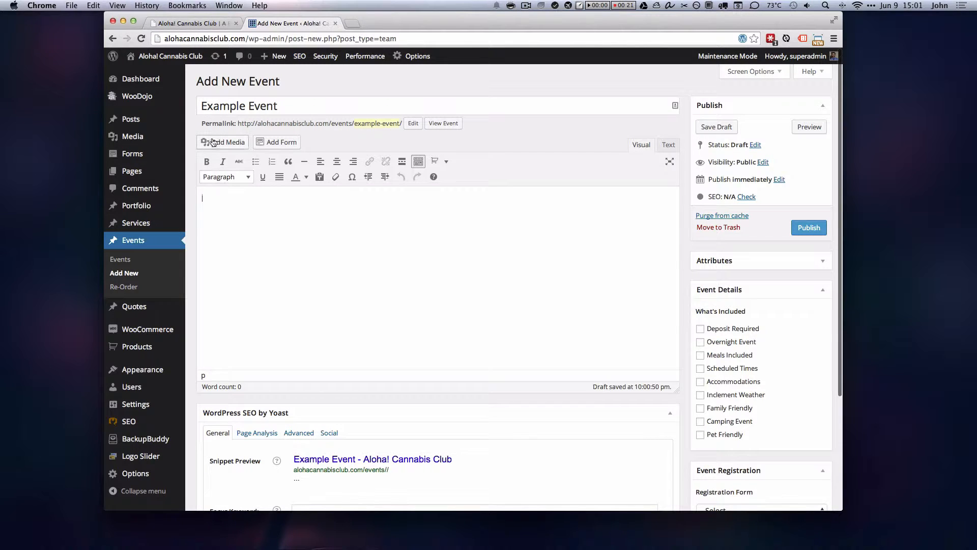
# Compare the new event's title and content fields with the description paragraph on the live placeholder event page
pyautogui.moveTo(201, 105); pyautogui.dragTo(341, 103)
pyautogui.click(341, 102)
pyautogui.click(331, 265)
pyautogui.click(203, 22)
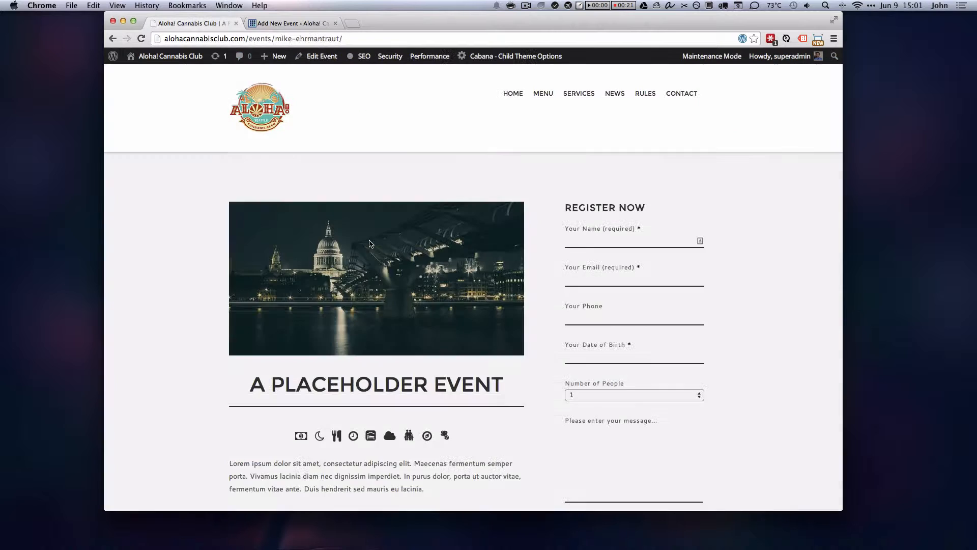
pyautogui.scroll(-3, 376, 305)
pyautogui.moveTo(230, 353); pyautogui.dragTo(467, 376)
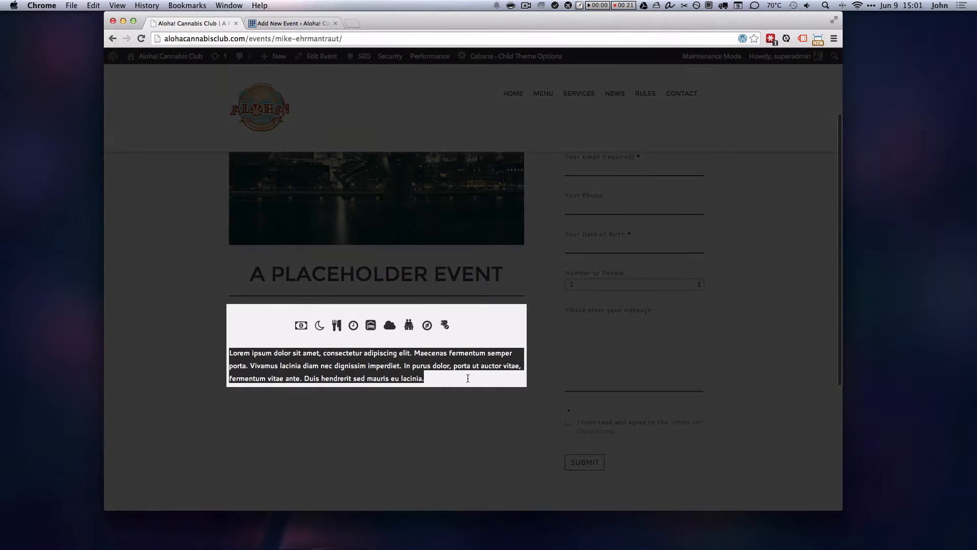
pyautogui.click(467, 376)
pyautogui.click(297, 24)
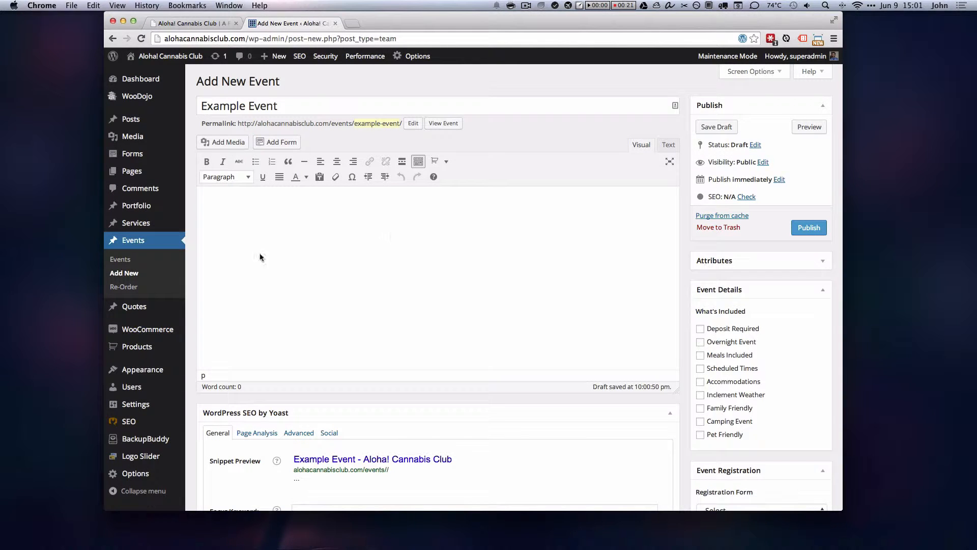
# Fill the event's content with a Latin placeholder paragraph starting "Aliquam nisi sem, molestie at diam ut"
pyautogui.hotkey('alt', 'space')
pyautogui.write('li')
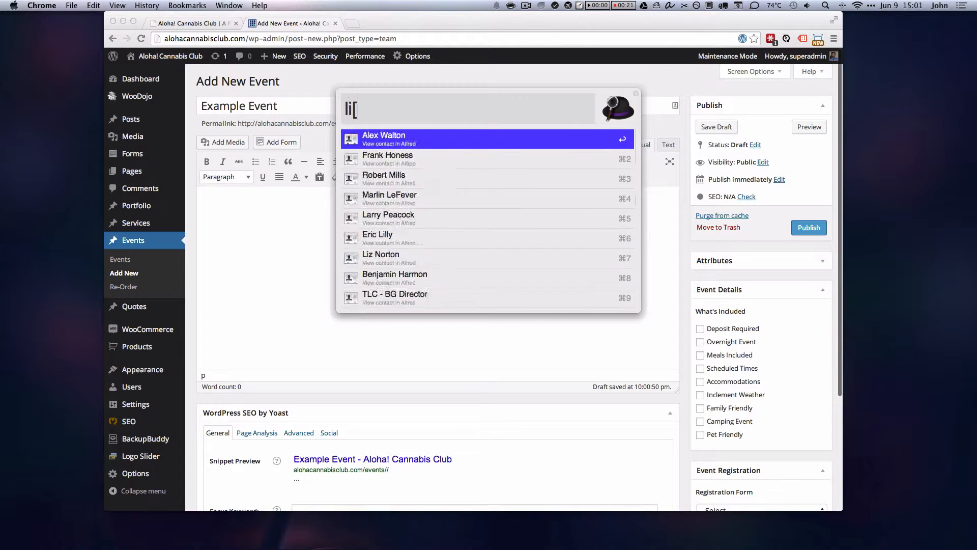
pyautogui.write('p')
pyautogui.press('Return')
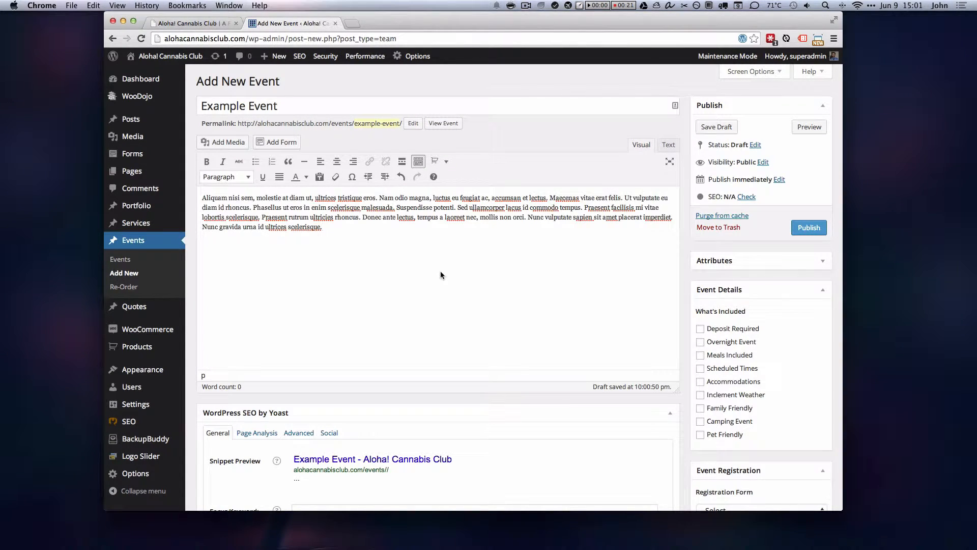
pyautogui.scroll(-1, 521, 242)
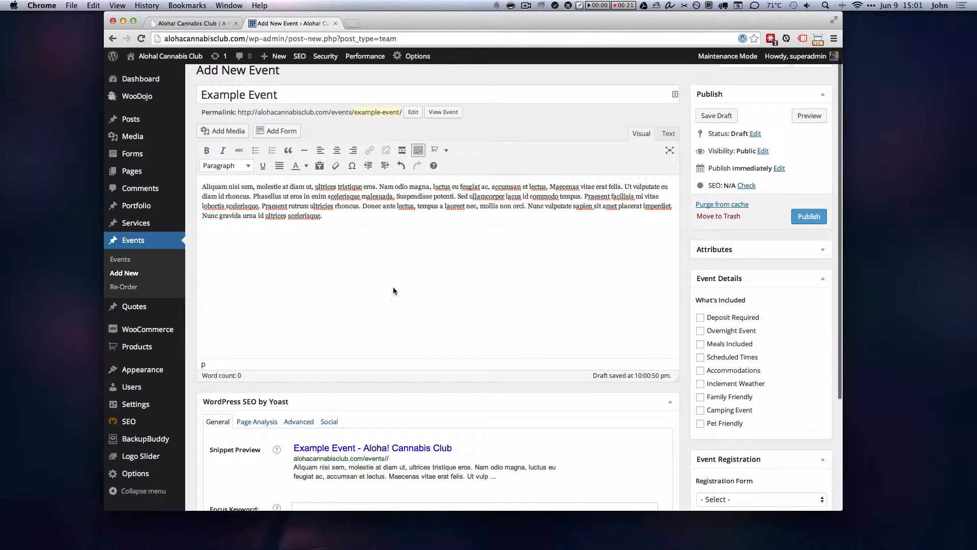
pyautogui.moveTo(404, 218); pyautogui.dragTo(204, 185)
pyautogui.click(412, 229)
pyautogui.scroll(-2, 433, 245)
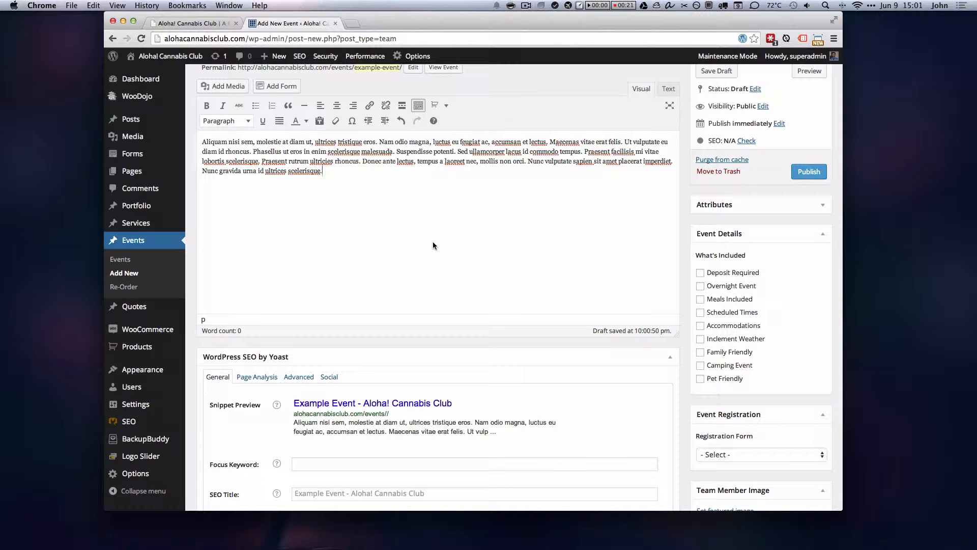
pyautogui.scroll(1, 654, 210)
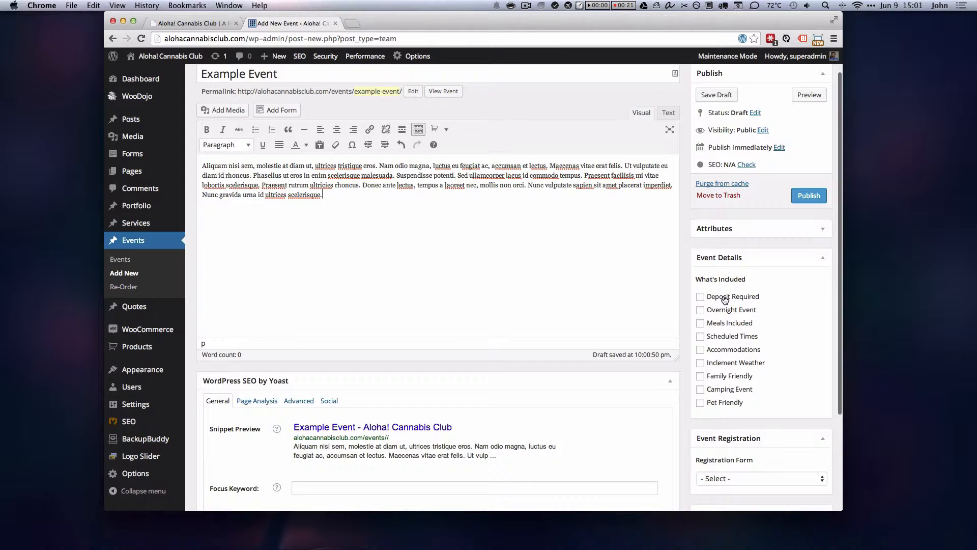
# Mark the event as including Deposit Required, Overnight Event, Meals Included, Accommodations, Inclement Weather, Family Friendly and Pet Friendly
pyautogui.click(700, 297)
pyautogui.click(701, 310)
pyautogui.click(701, 350)
pyautogui.click(701, 363)
pyautogui.click(702, 391)
pyautogui.click(701, 390)
pyautogui.click(701, 403)
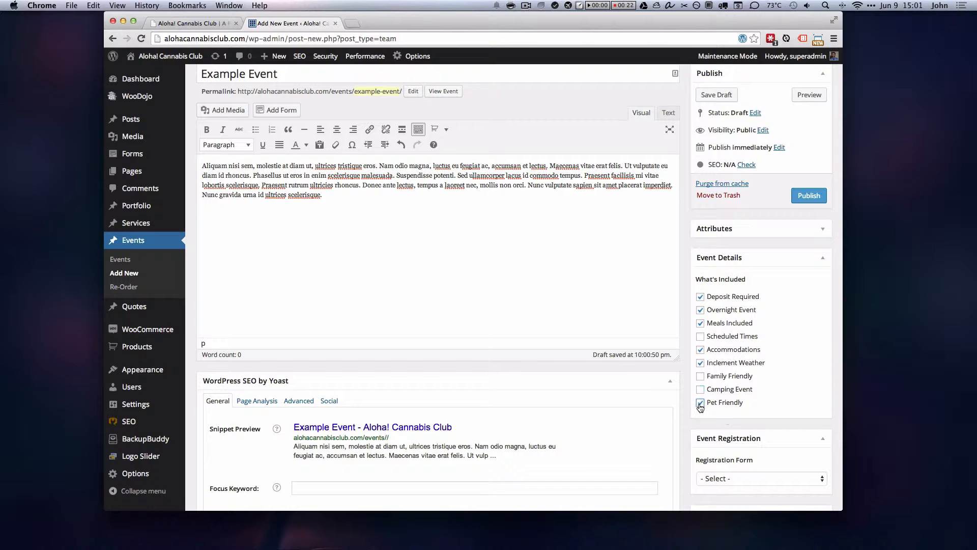
pyautogui.click(702, 377)
# Set the event's registration form to Register Now
pyautogui.scroll(-1, 771, 286)
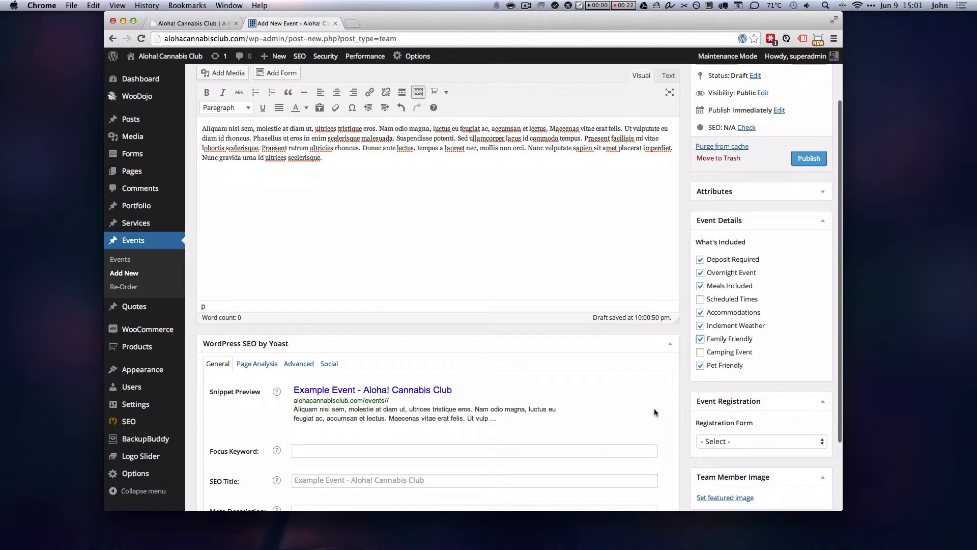
pyautogui.click(753, 441)
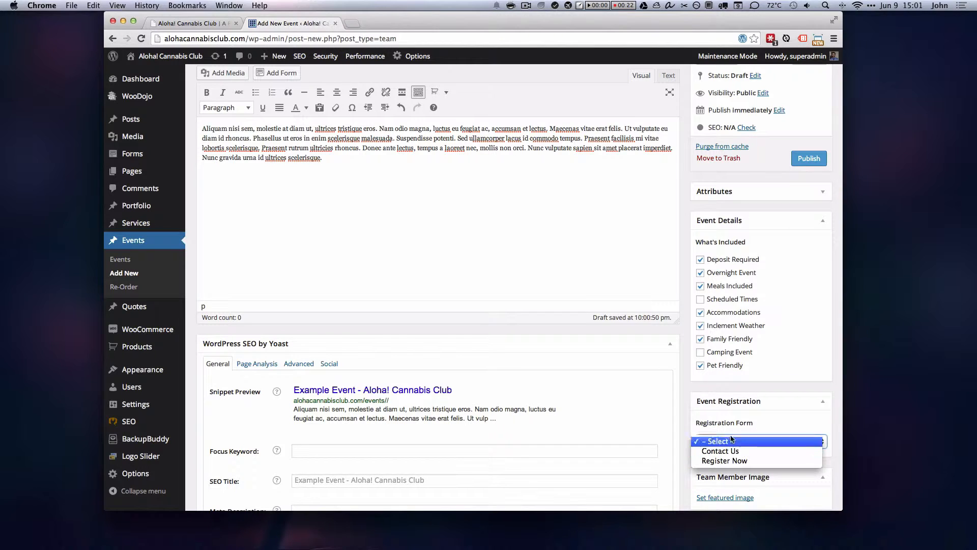
pyautogui.click(714, 460)
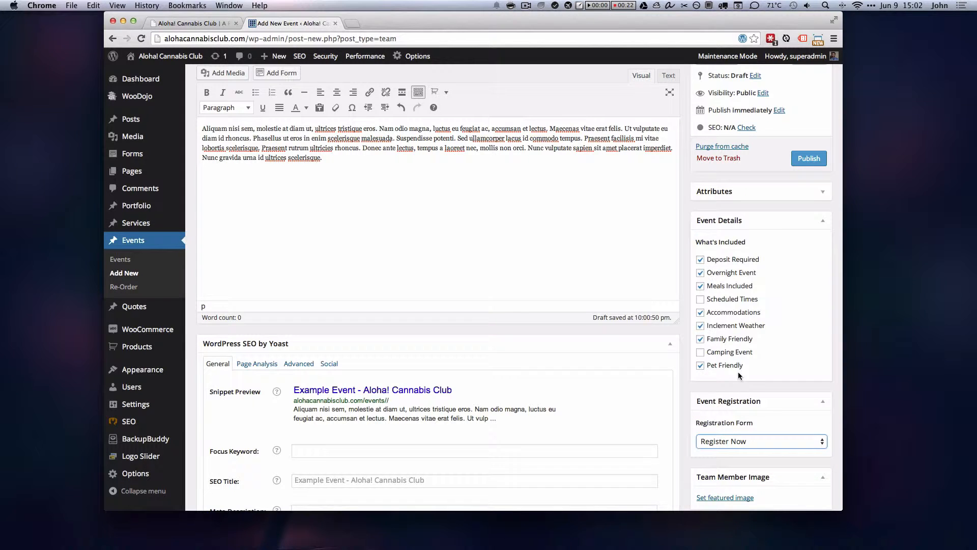
# View the main image at the head of the live placeholder event page and return to the new event
pyautogui.scroll(-3, 739, 375)
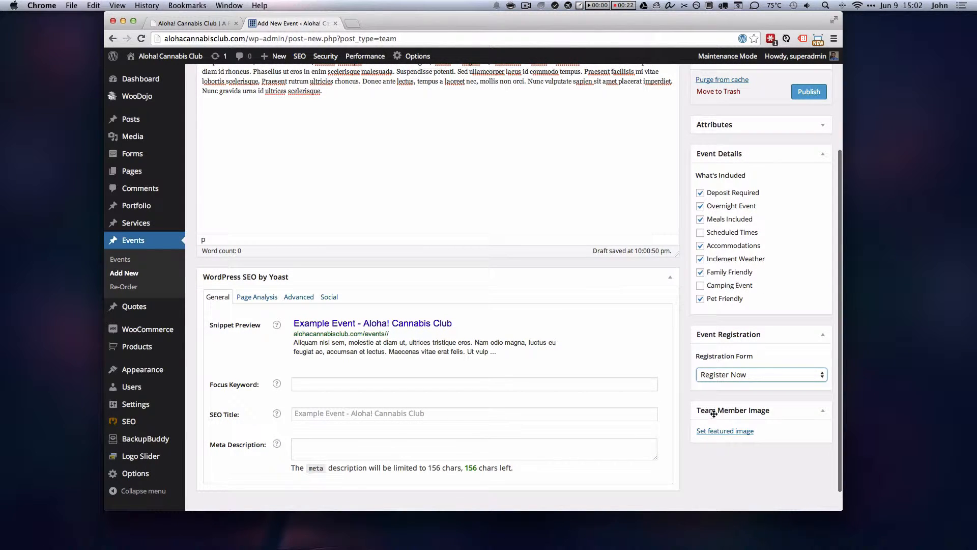
pyautogui.click(179, 6)
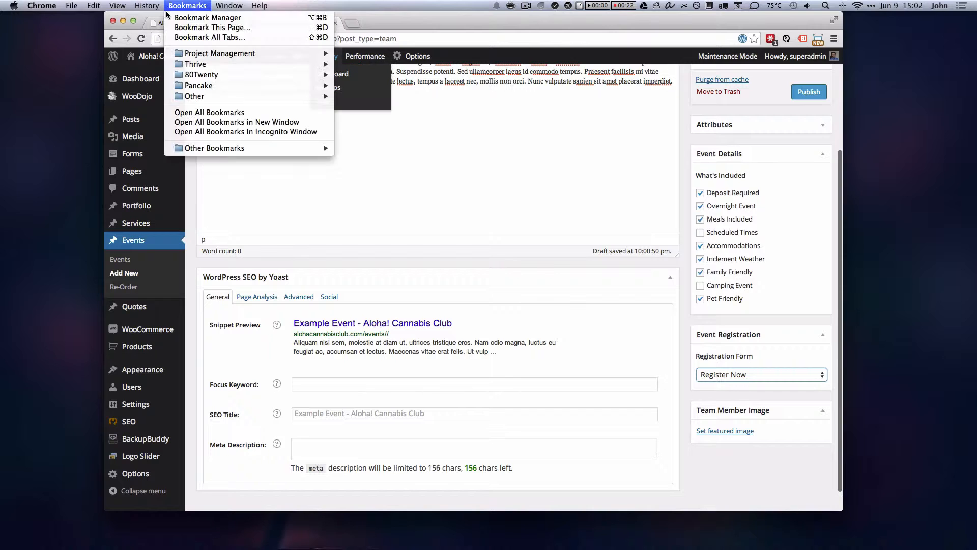
pyautogui.click(181, 4)
pyautogui.click(178, 24)
pyautogui.scroll(3, 404, 316)
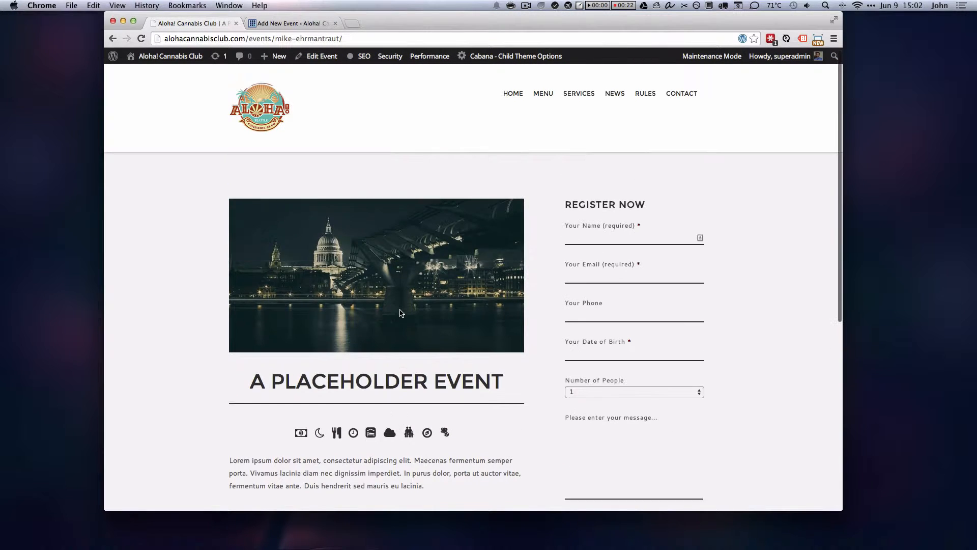
pyautogui.click(300, 23)
# Start setting a featured image for the event and browse the images in the media library
pyautogui.scroll(-1, 764, 357)
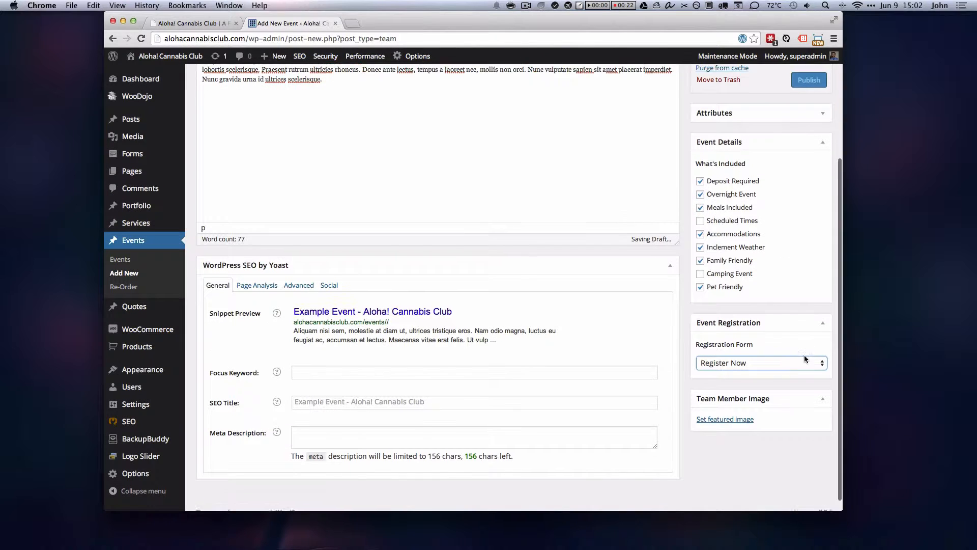
pyautogui.click(712, 408)
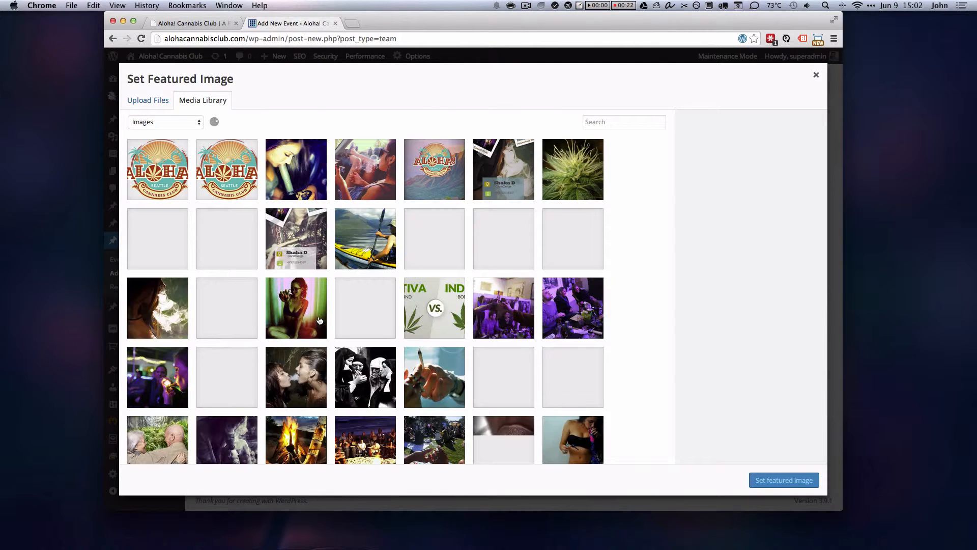
pyautogui.scroll(-10, 448, 291)
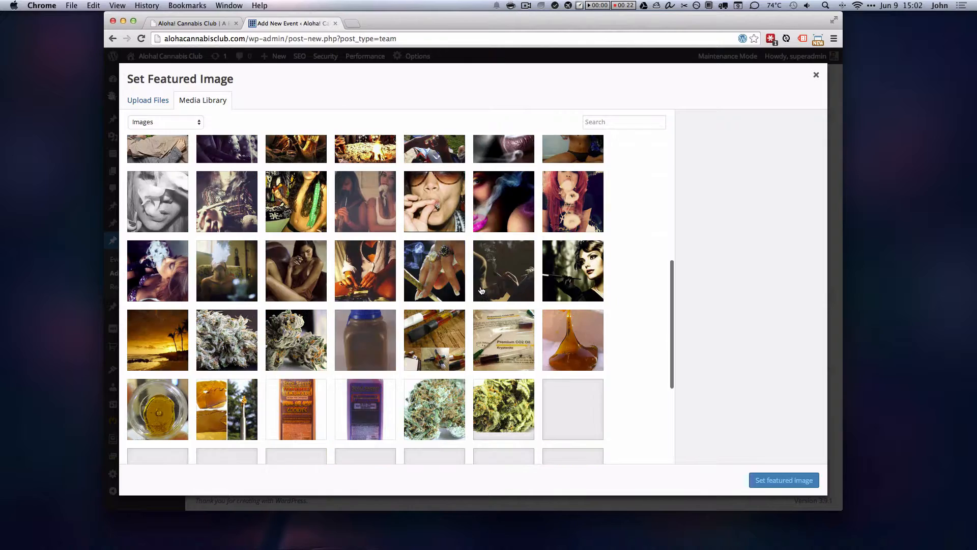
pyautogui.scroll(3, 482, 291)
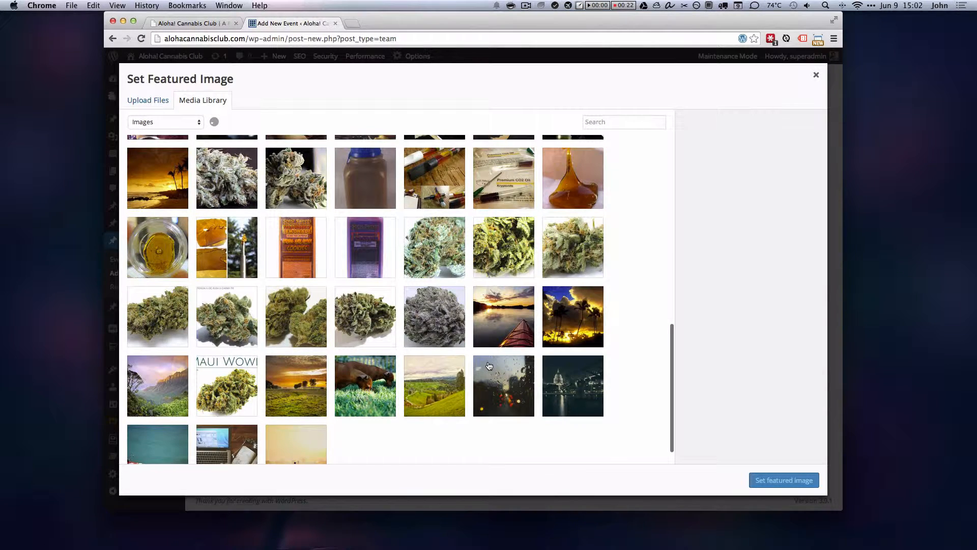
# Inspect the main image's element on the placeholder event page to check its pixel dimensions
pyautogui.click(188, 23)
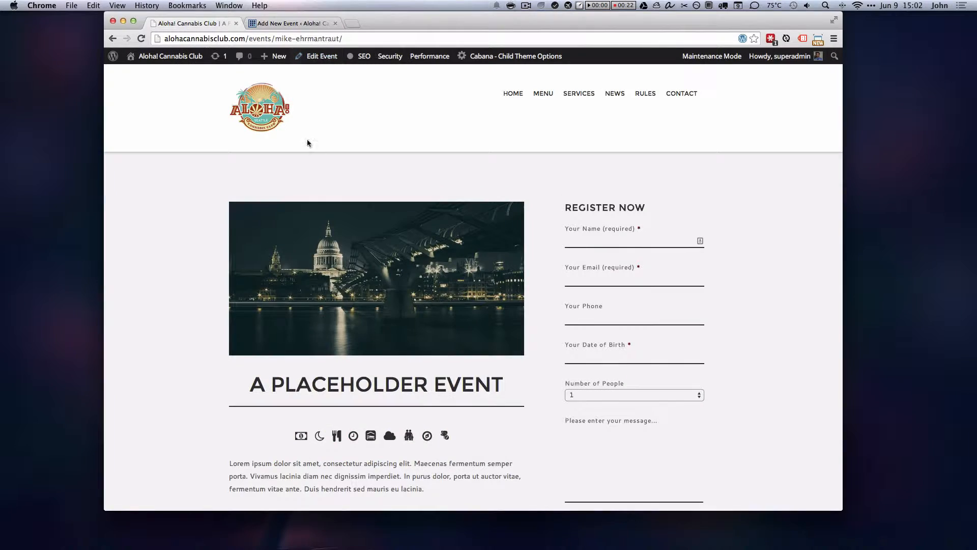
pyautogui.rightClick(324, 253)
pyautogui.click(383, 336)
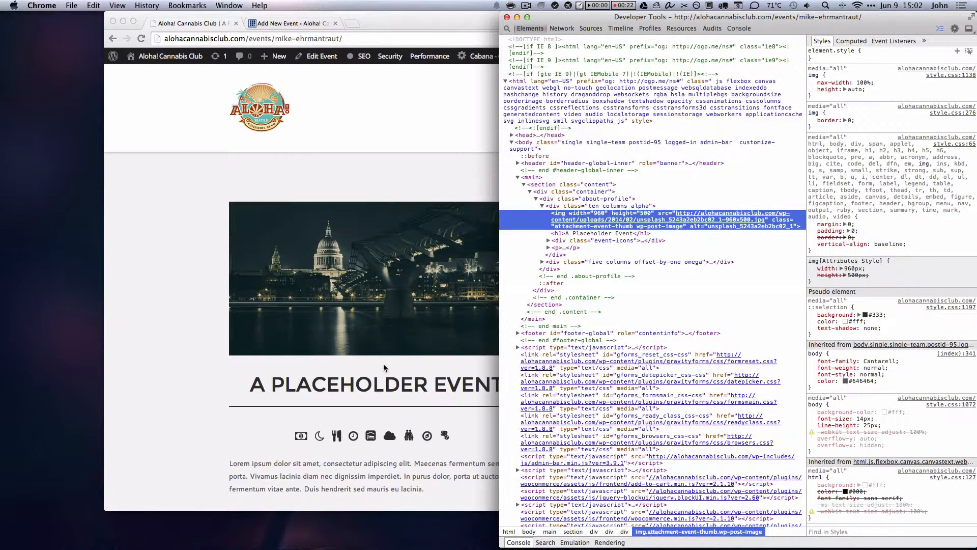
pyautogui.moveTo(586, 223)
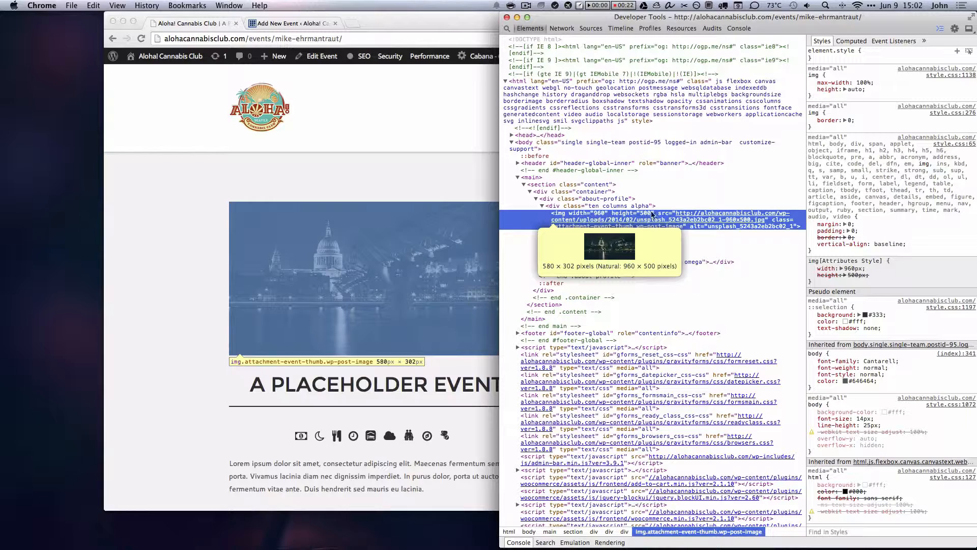
pyautogui.click(507, 17)
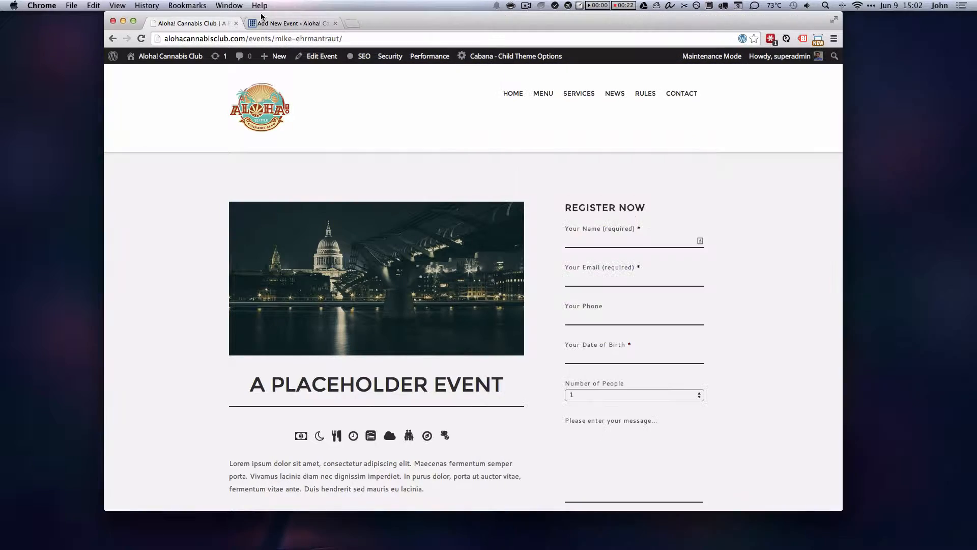
# Set Screen-Shot-2014-06-05-at-5.36.21-PM.png as the new event's featured image and check its preview
pyautogui.click(297, 25)
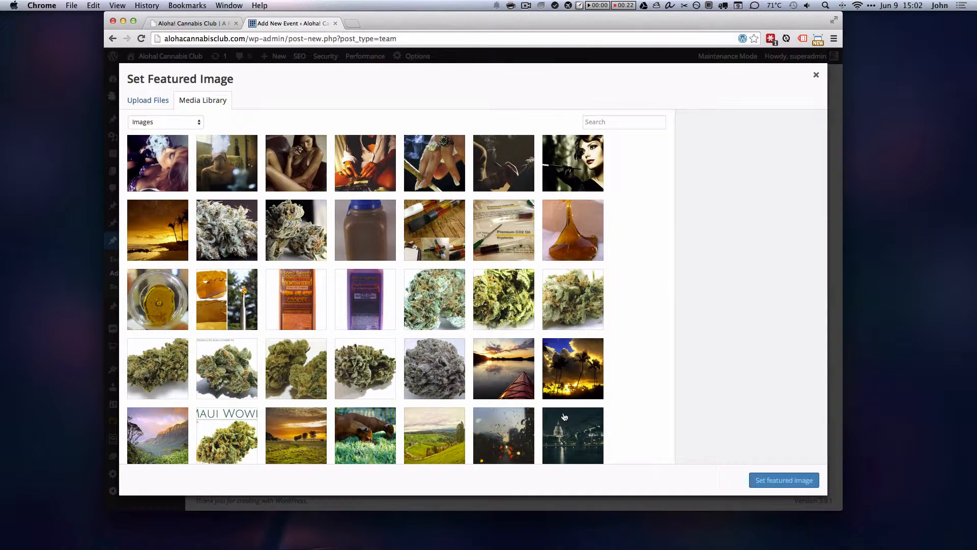
pyautogui.click(419, 247)
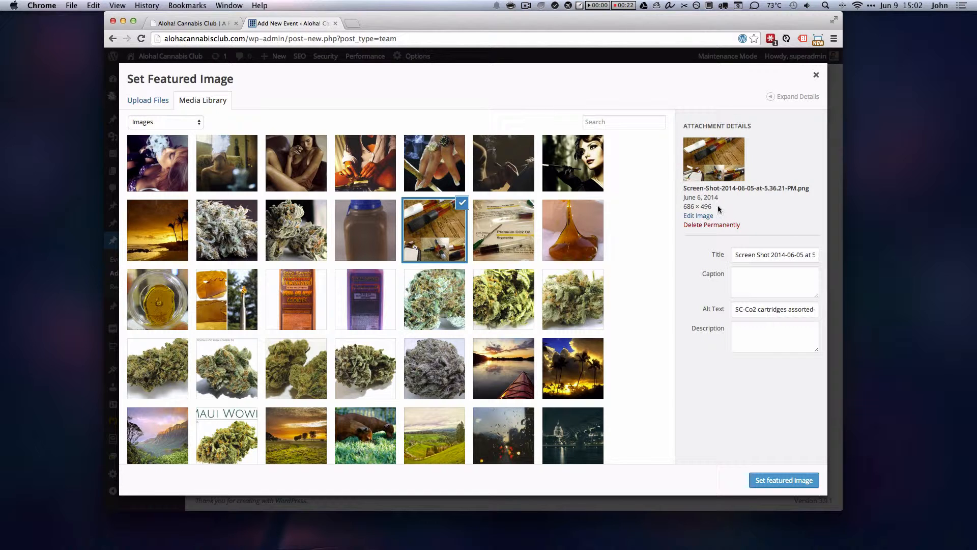
pyautogui.click(784, 480)
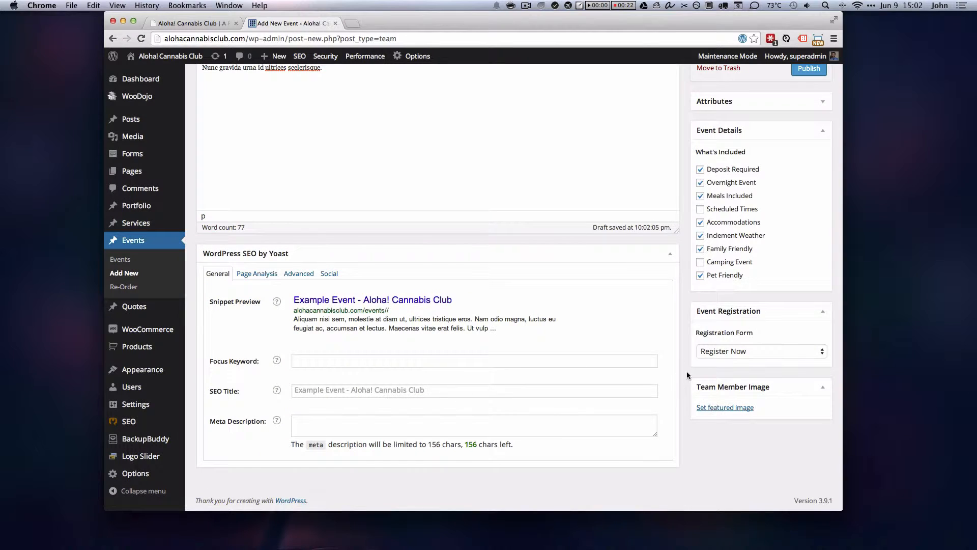
pyautogui.scroll(-3, 688, 371)
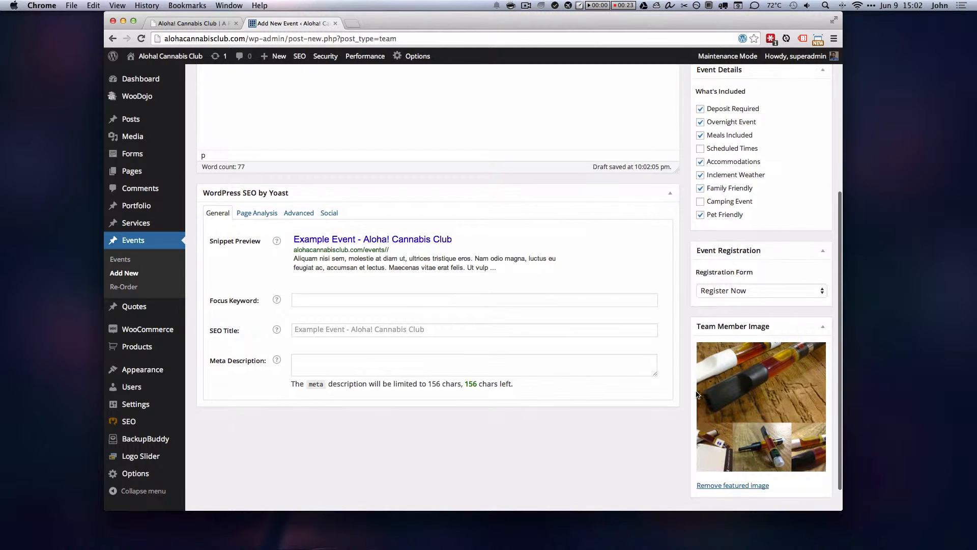
pyautogui.scroll(3, 766, 405)
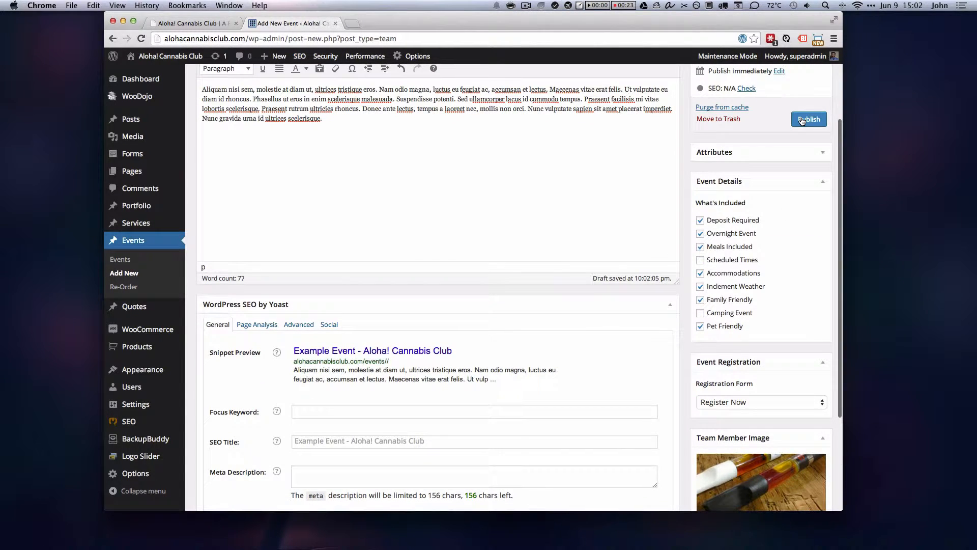
pyautogui.scroll(-3, 815, 285)
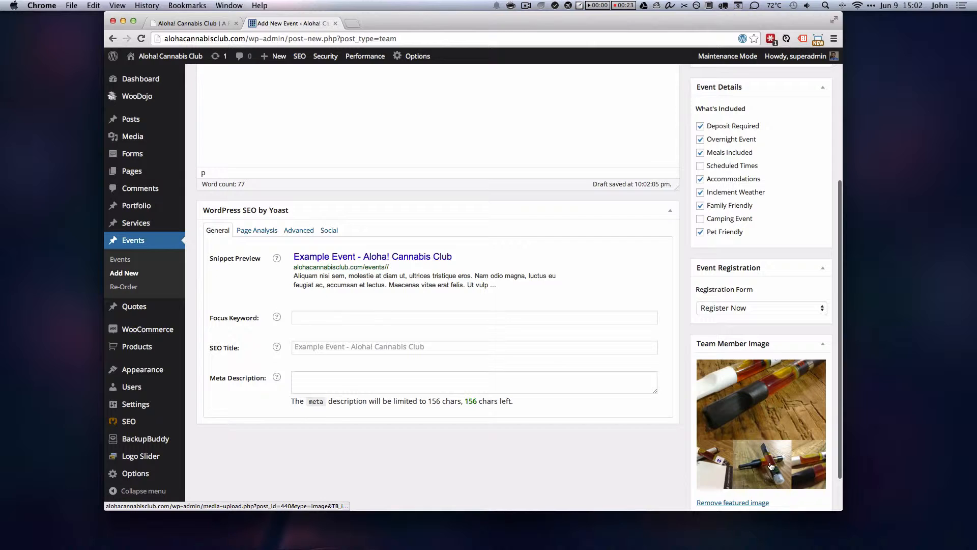
# Publish the Example Event and open its live page
pyautogui.scroll(6, 771, 466)
pyautogui.click(800, 228)
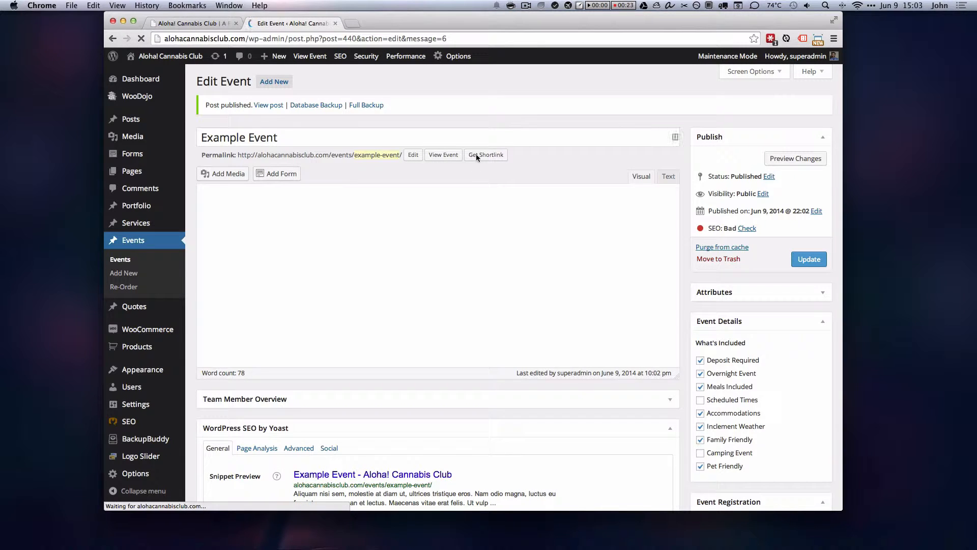
pyautogui.click(444, 155)
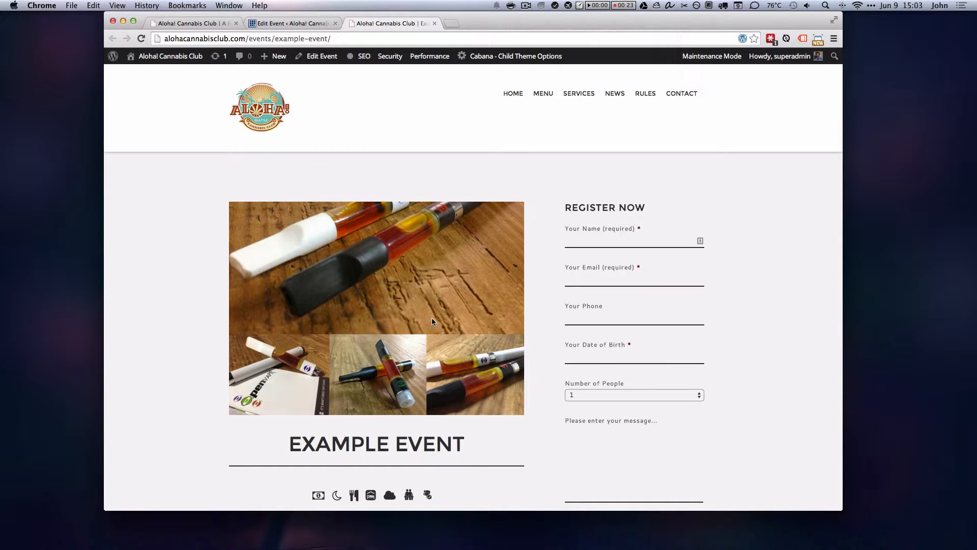
# Inspect the featured image's element on the live Example Event page and look over the description and registration form
pyautogui.scroll(-3, 432, 320)
pyautogui.rightClick(395, 255)
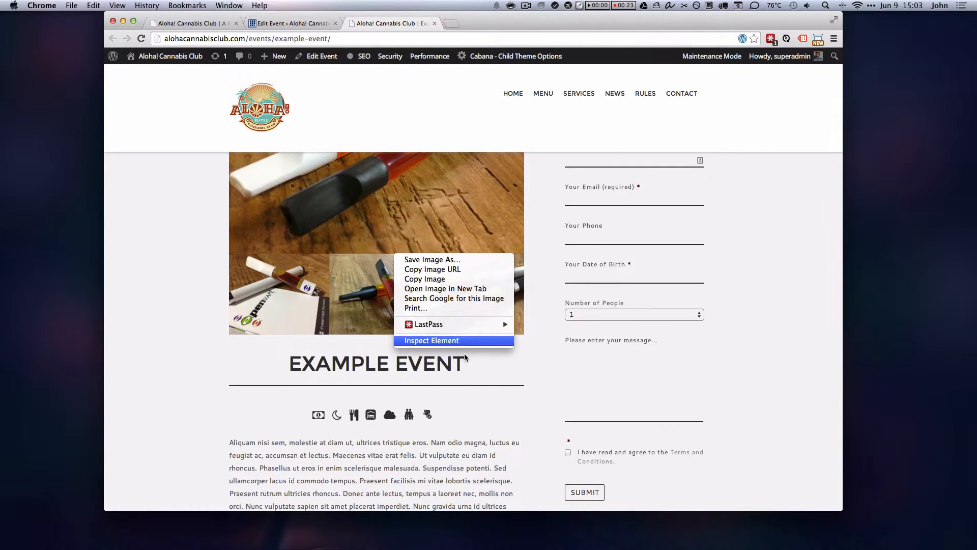
pyautogui.click(458, 341)
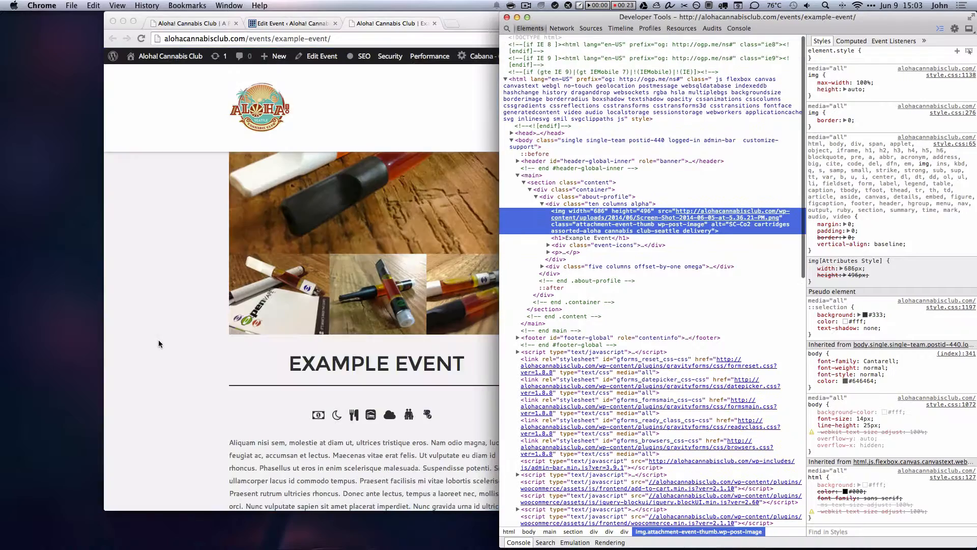
pyautogui.click(155, 341)
pyautogui.scroll(-5, 698, 328)
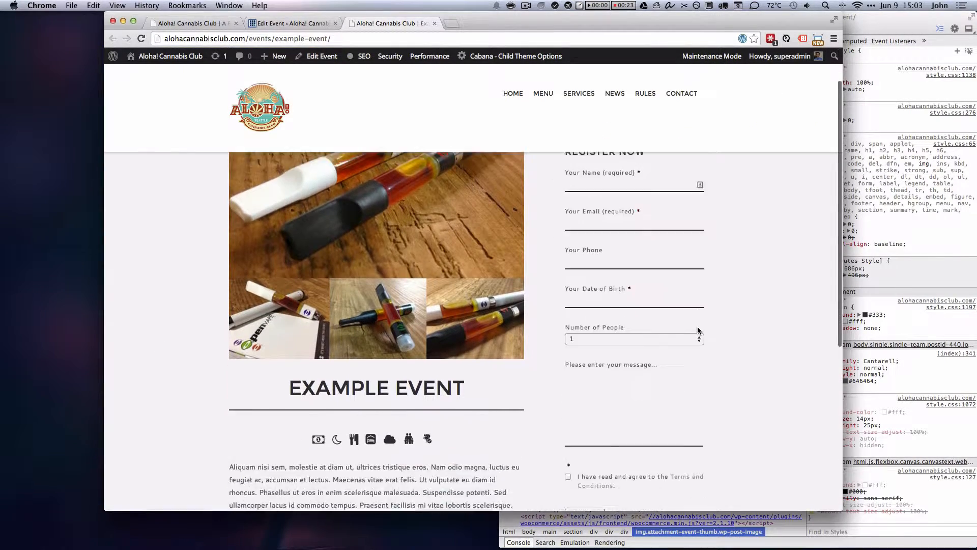
pyautogui.scroll(5, 698, 328)
# Replace Example Event's featured image with Screen-Shot-2014-02-20-at-6.06.13-PM.png and update the event
pyautogui.click(270, 23)
pyautogui.scroll(-10, 651, 295)
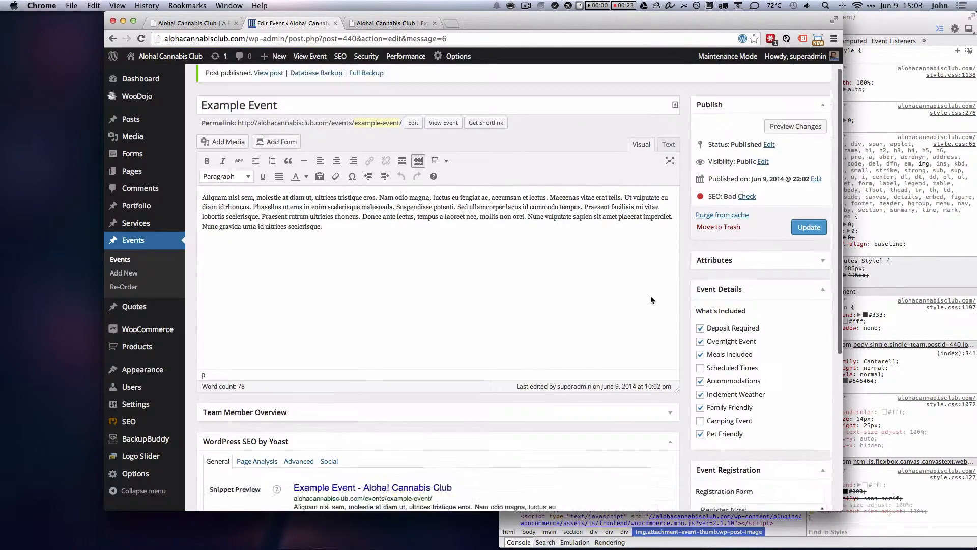
pyautogui.click(721, 422)
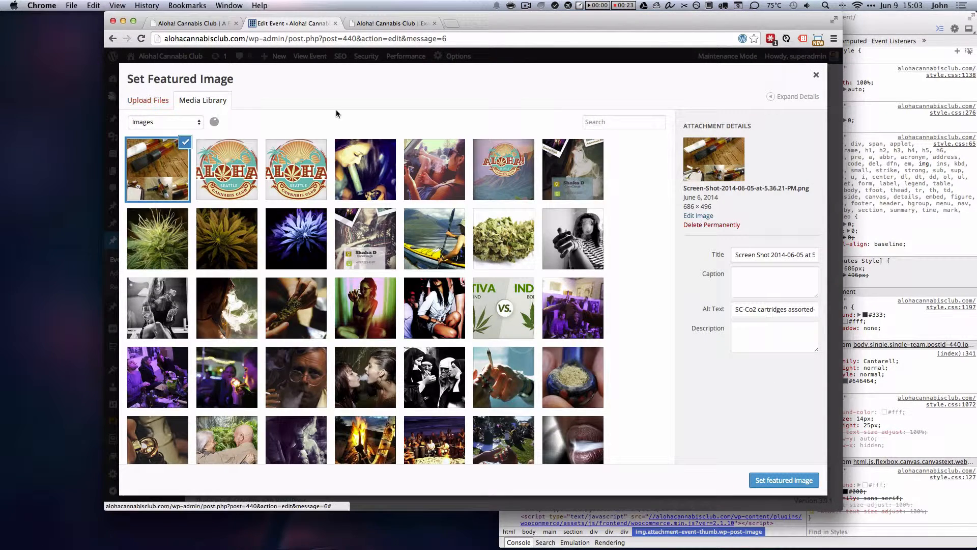
pyautogui.scroll(-5, 331, 229)
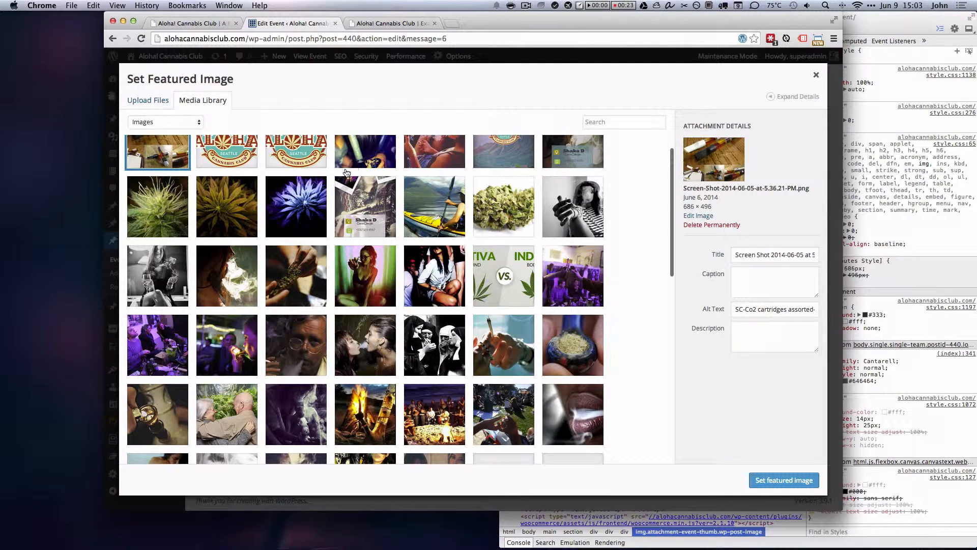
pyautogui.click(294, 304)
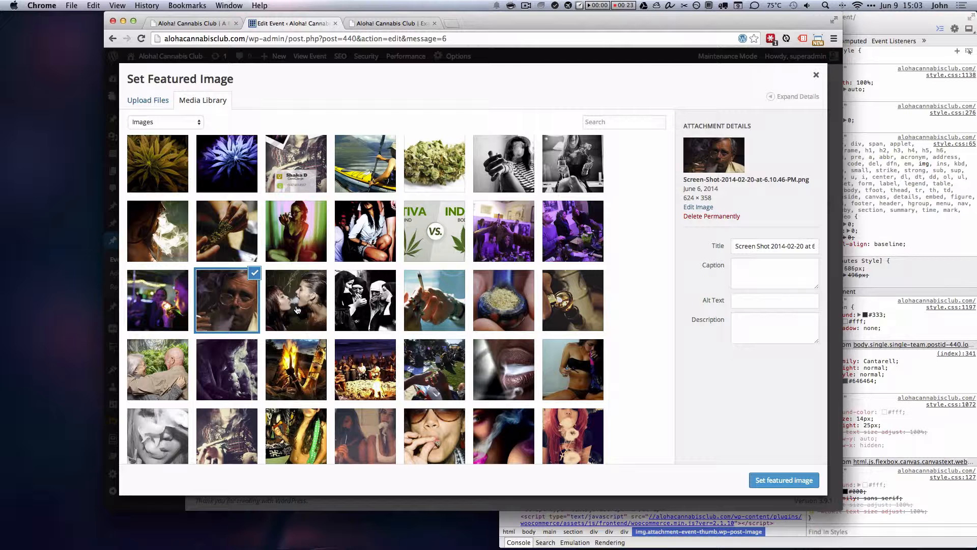
pyautogui.click(797, 482)
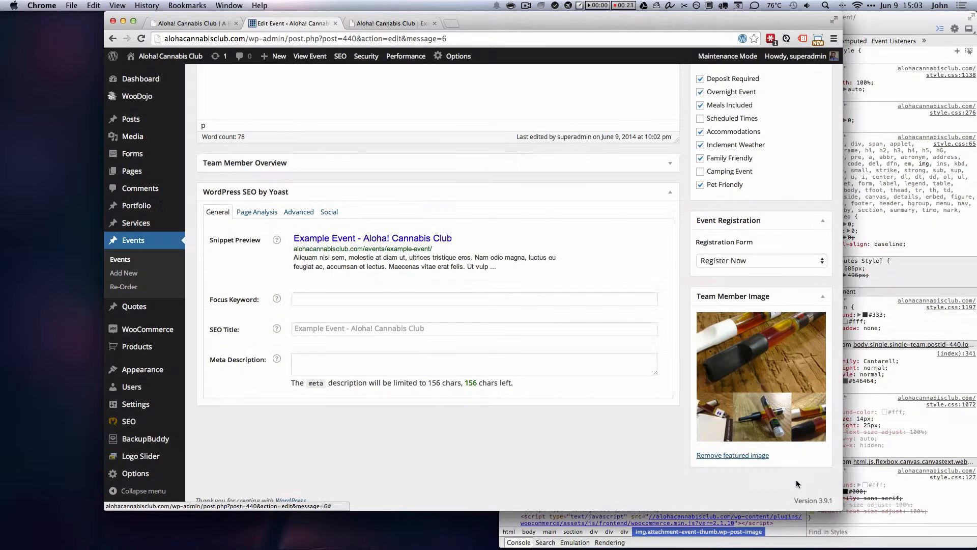
pyautogui.scroll(5, 600, 440)
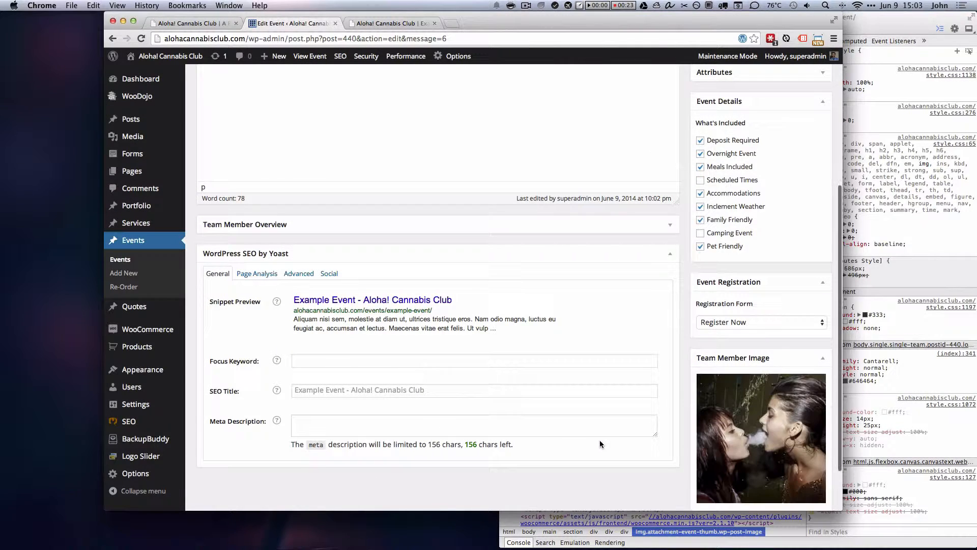
pyautogui.scroll(3, 788, 222)
pyautogui.click(810, 260)
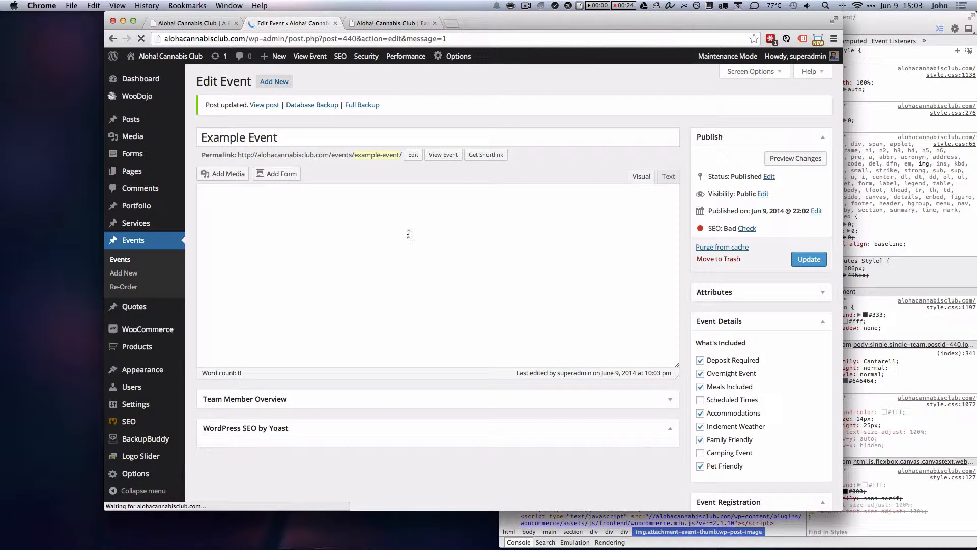
# Check how the replaced featured image fits the layout on the live Example Event page
pyautogui.click(379, 23)
pyautogui.moveTo(430, 56)
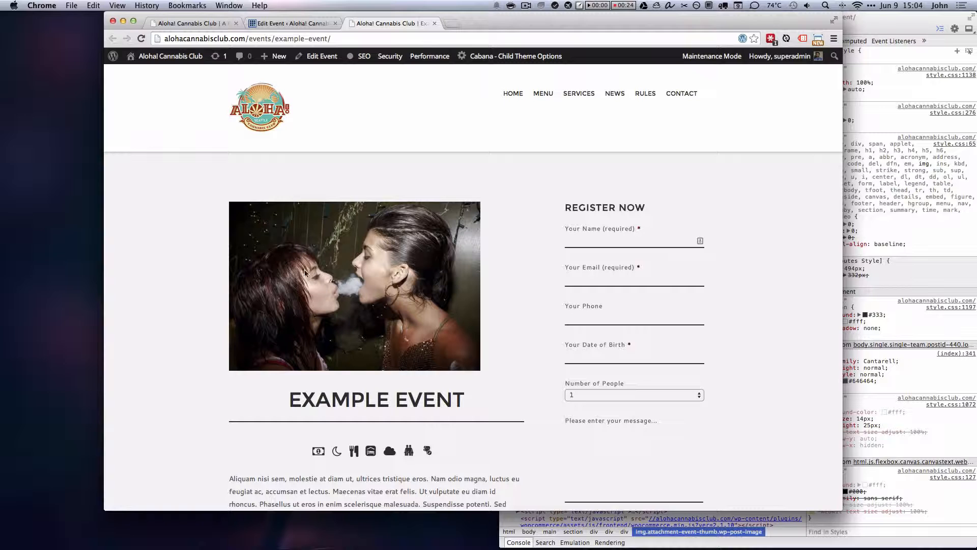
pyautogui.scroll(-5, 461, 318)
pyautogui.scroll(5, 529, 350)
# Change Example Event's featured image to Screen-Shot-2014-02-20-at-6.10.46-PM.png and update the event
pyautogui.click(289, 23)
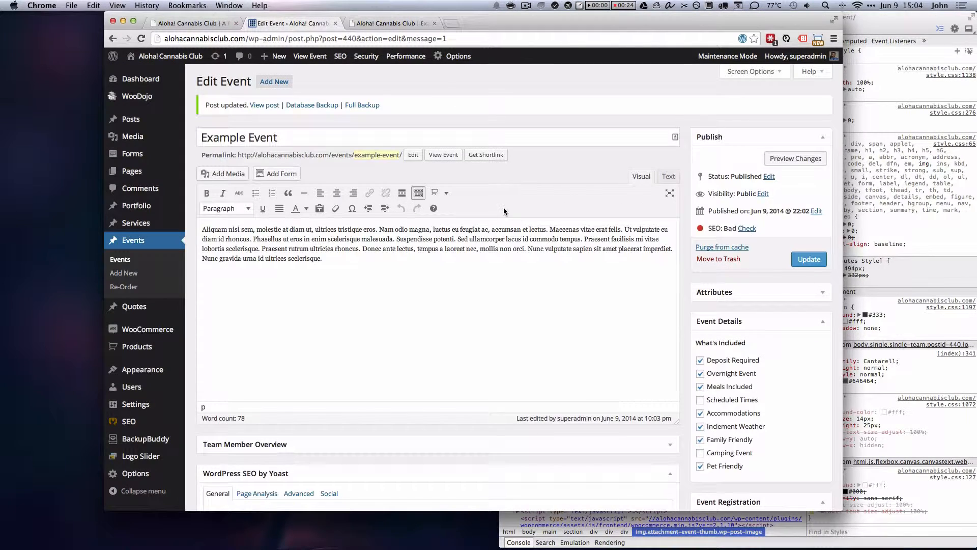
pyautogui.scroll(-6, 506, 208)
pyautogui.click(753, 404)
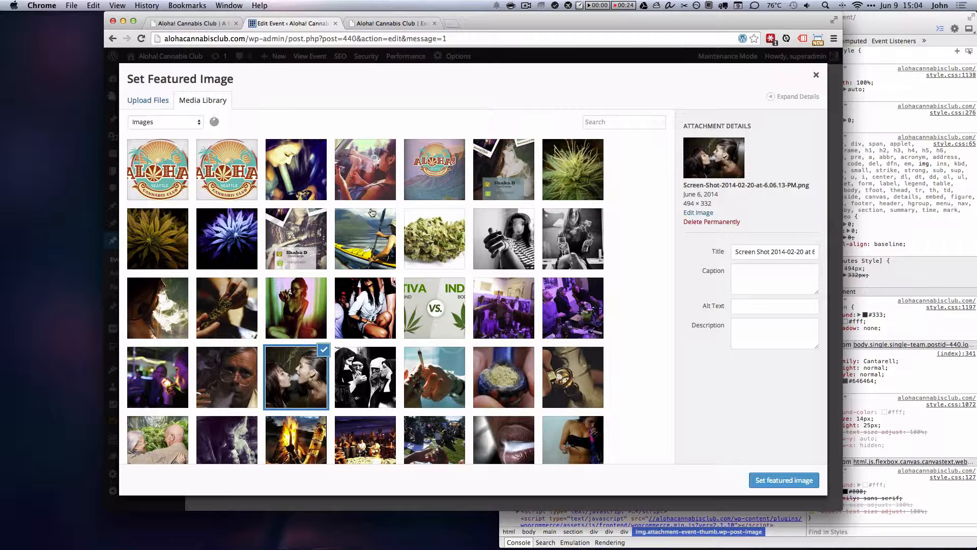
pyautogui.scroll(-2, 295, 335)
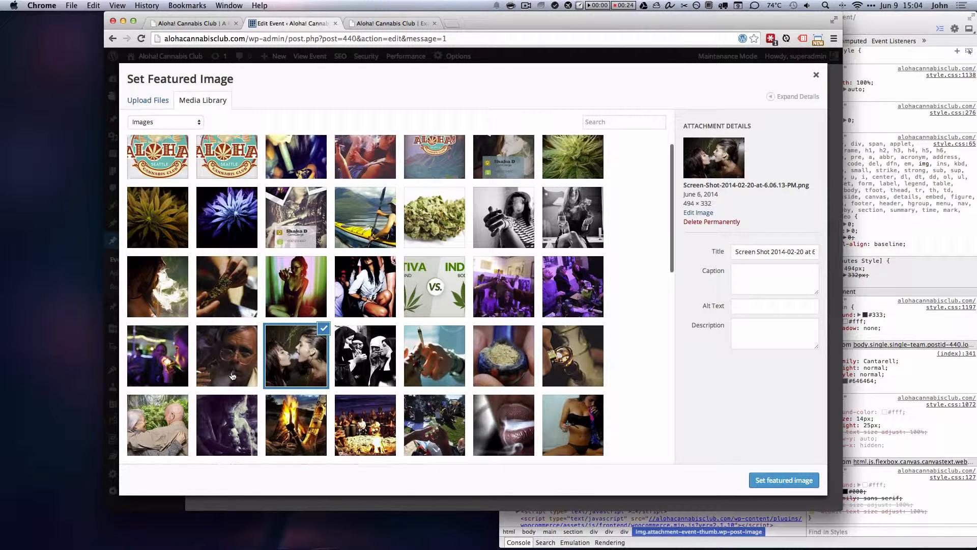
pyautogui.click(228, 348)
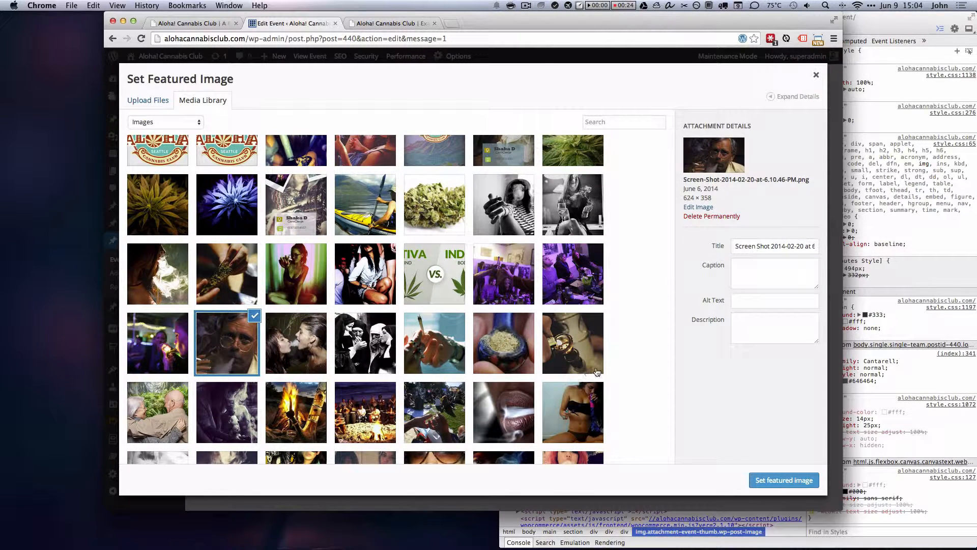
pyautogui.click(774, 483)
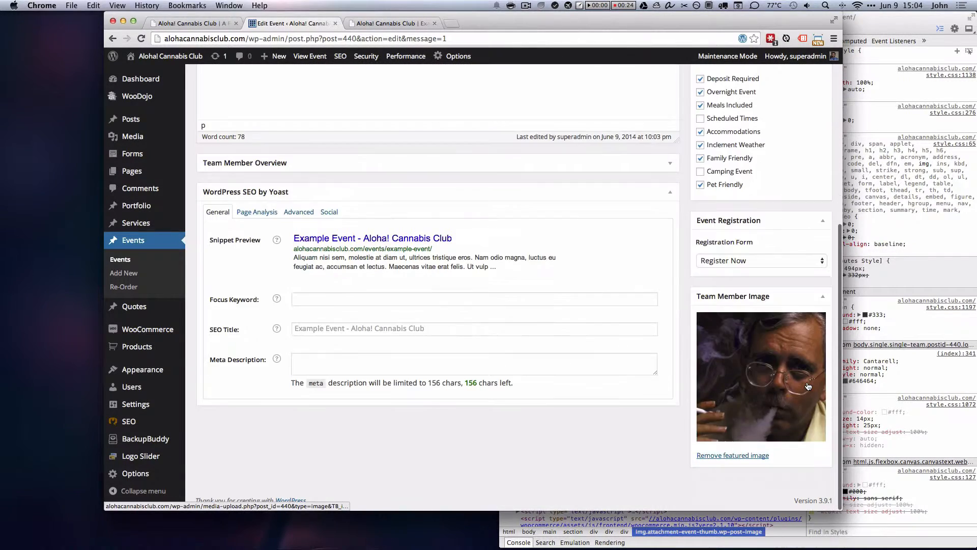
pyautogui.scroll(5, 812, 331)
pyautogui.click(810, 259)
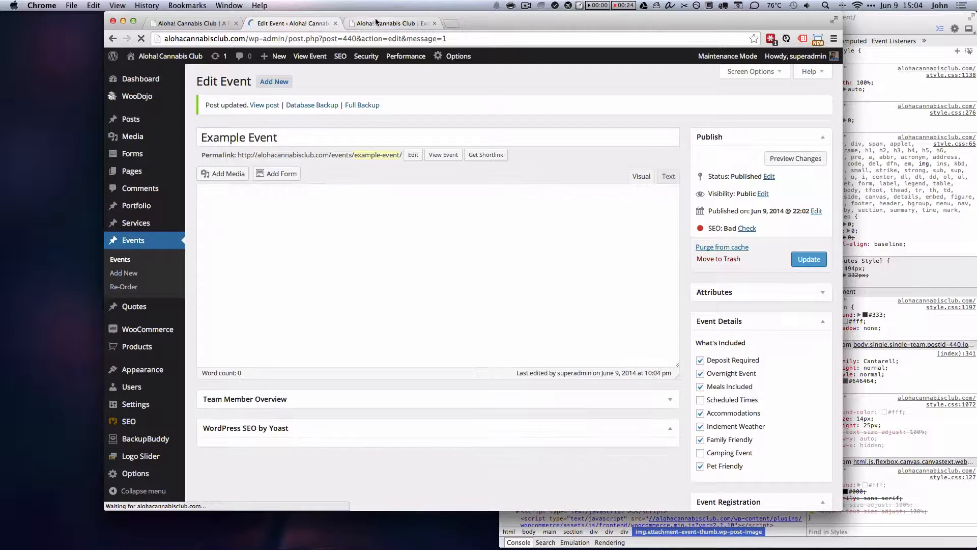
# Inspect the new featured image's element on the live event page to check its pixel dimensions, and close the developer tools
pyautogui.click(375, 17)
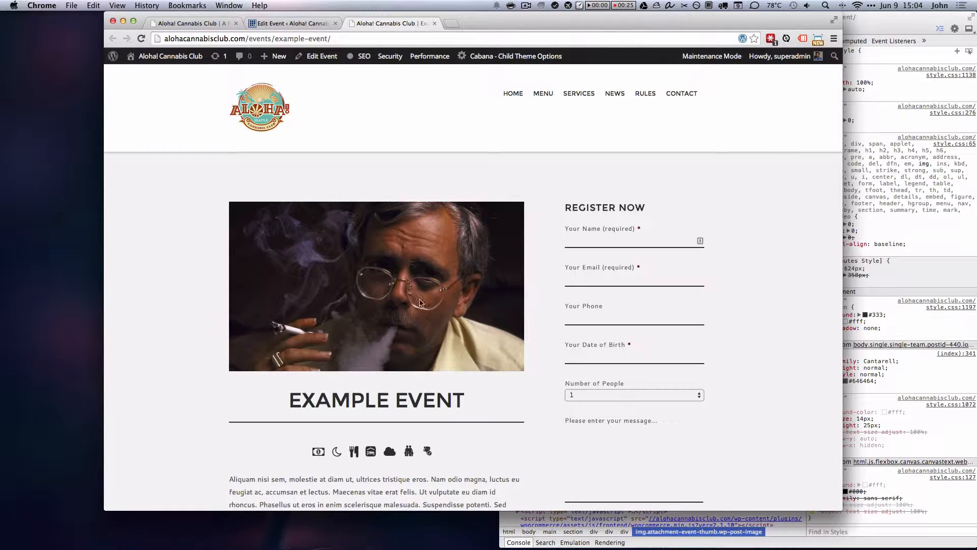
pyautogui.rightClick(331, 246)
pyautogui.click(374, 331)
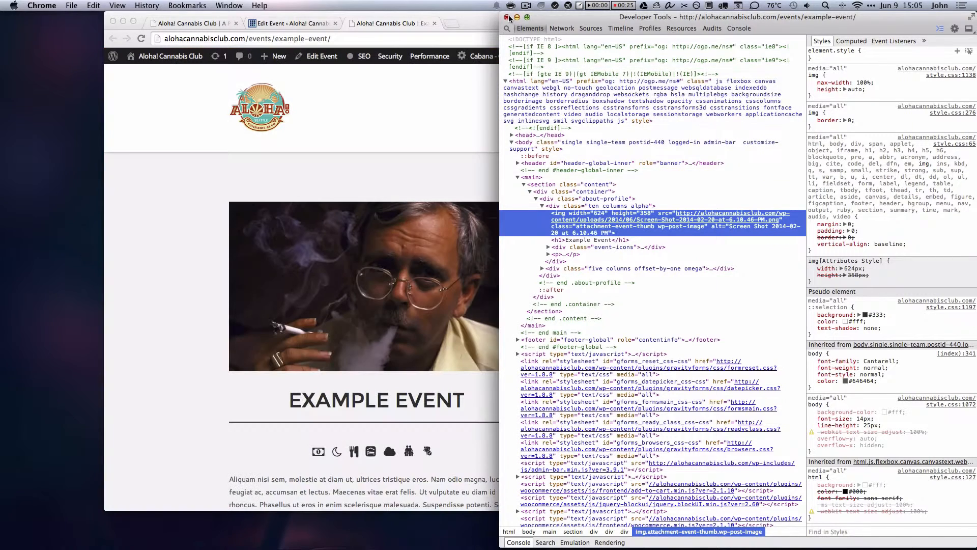
pyautogui.click(507, 17)
# Look over the detail icons, description and registration form on the live Example Event page
pyautogui.scroll(-6, 572, 263)
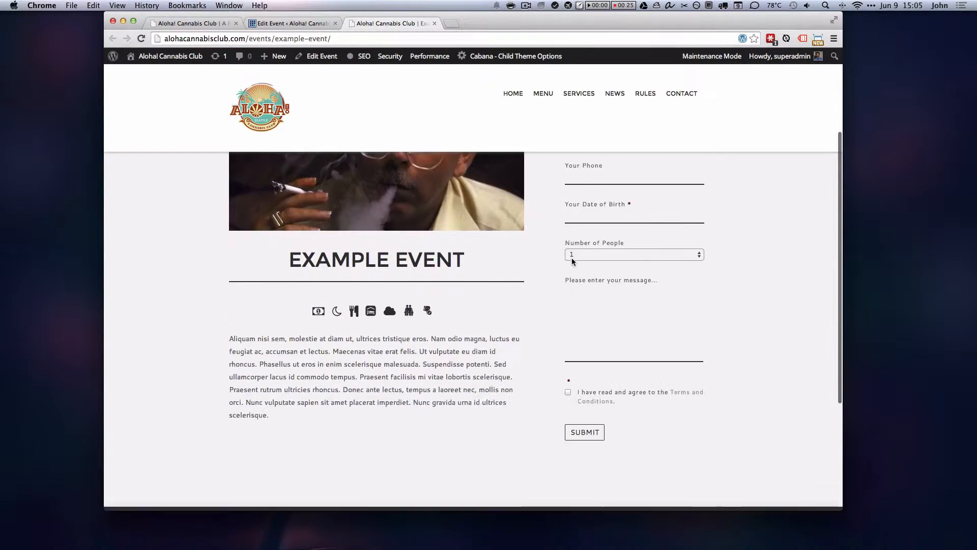
pyautogui.scroll(3, 572, 262)
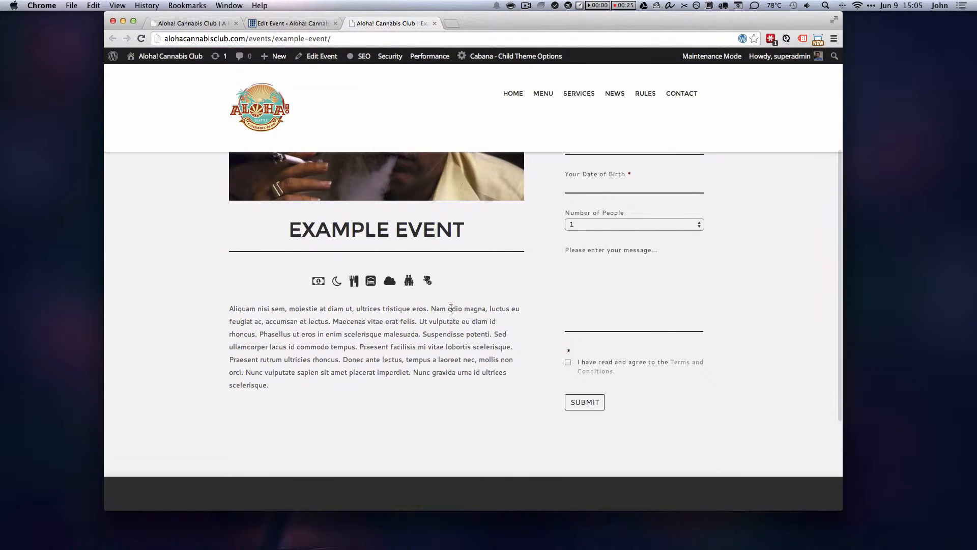
pyautogui.scroll(3, 453, 310)
pyautogui.scroll(-1, 449, 295)
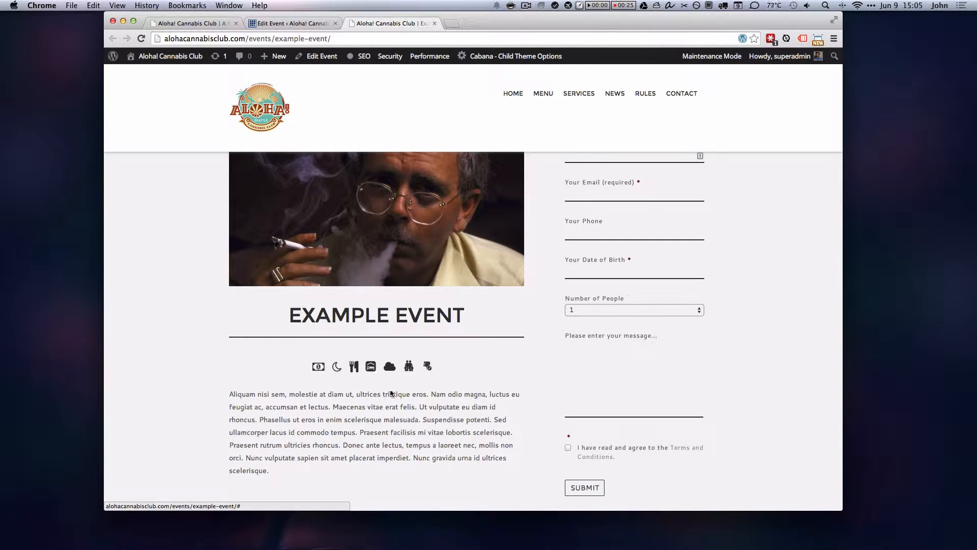
pyautogui.scroll(3, 470, 401)
# Return to editing Example Event and add two blank lines above its description text, leaving the cursor on the first one
pyautogui.click(290, 23)
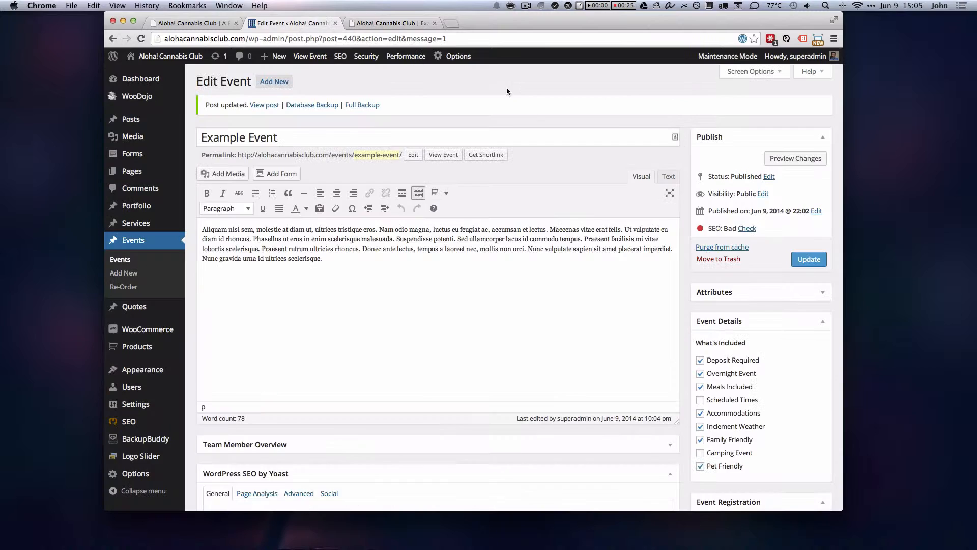
pyautogui.scroll(-4, 558, 299)
pyautogui.scroll(4, 594, 325)
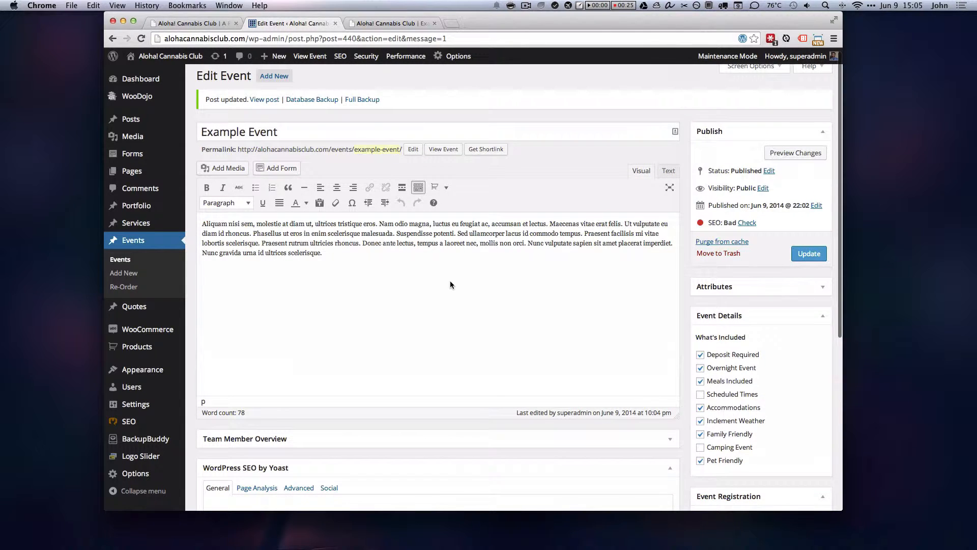
pyautogui.click(397, 271)
pyautogui.press('Up')
pyautogui.press('Up')
pyautogui.press('Up')
pyautogui.press('Up')
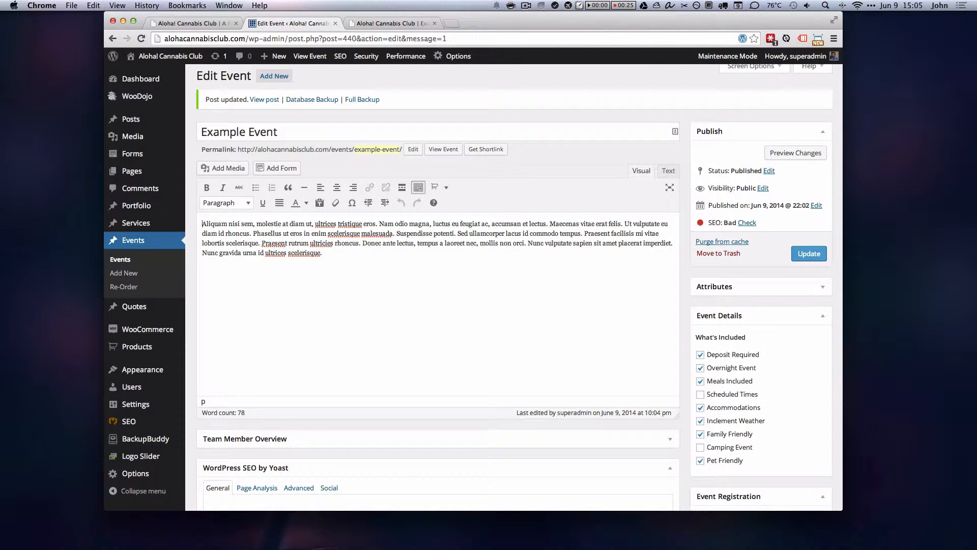
pyautogui.press('Return')
pyautogui.press('Return')
pyautogui.press('Up')
pyautogui.press('Up')
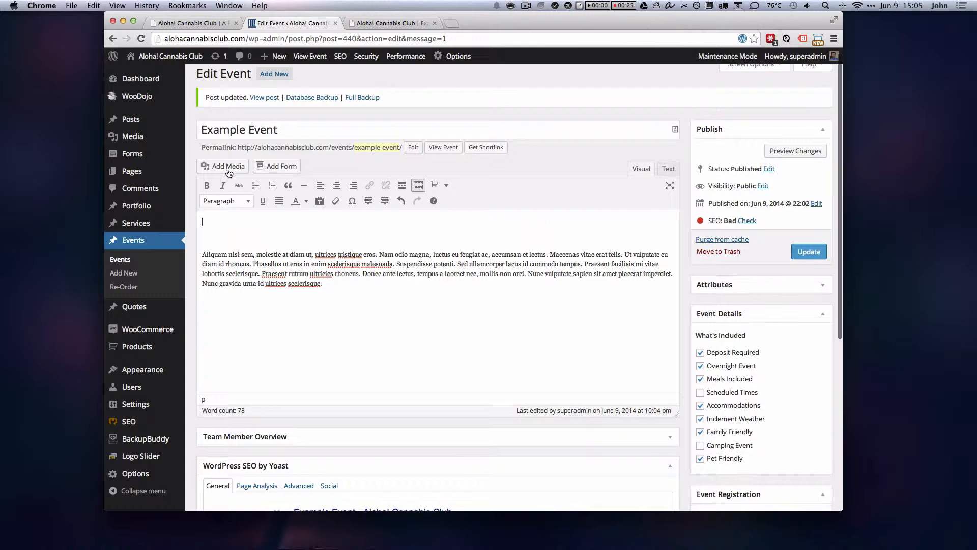
# Insert Screen-Shot-2014-03-24-at-10.19.46-AM.png from the media library above the description at Medium size (300 × 282)
pyautogui.click(223, 168)
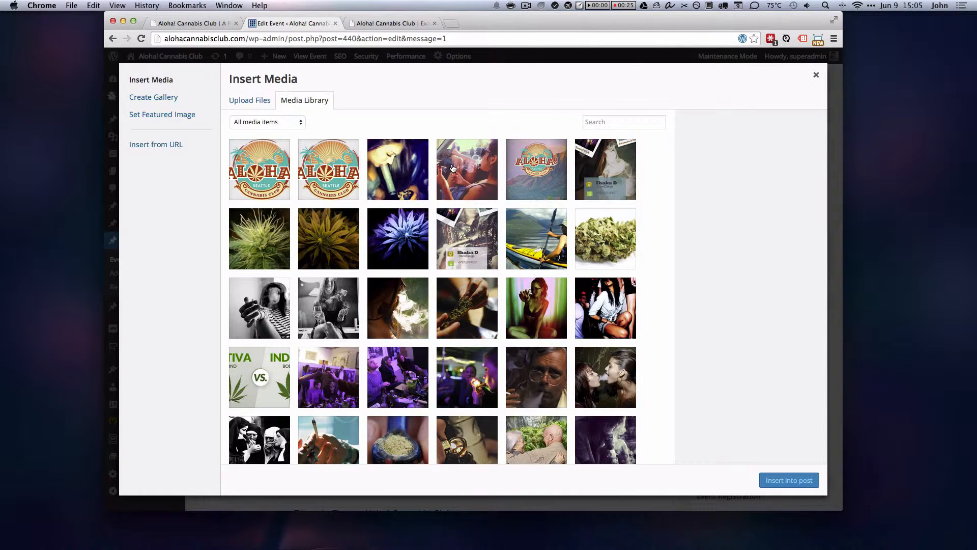
pyautogui.click(407, 171)
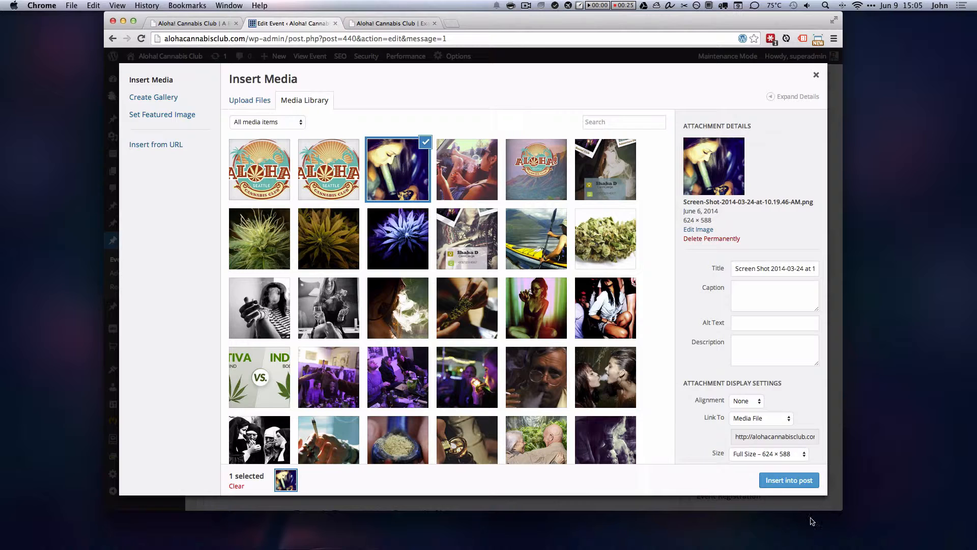
pyautogui.click(788, 454)
pyautogui.click(769, 435)
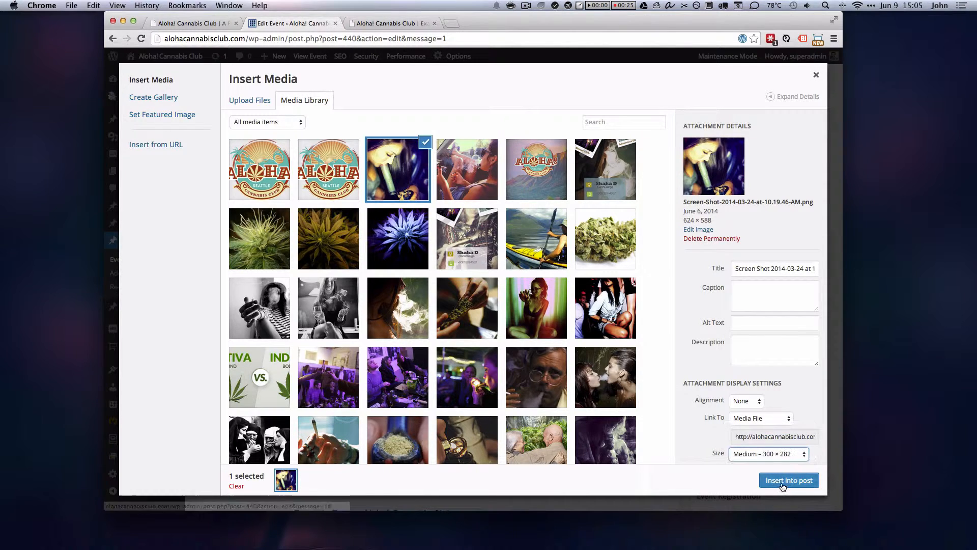
pyautogui.click(783, 481)
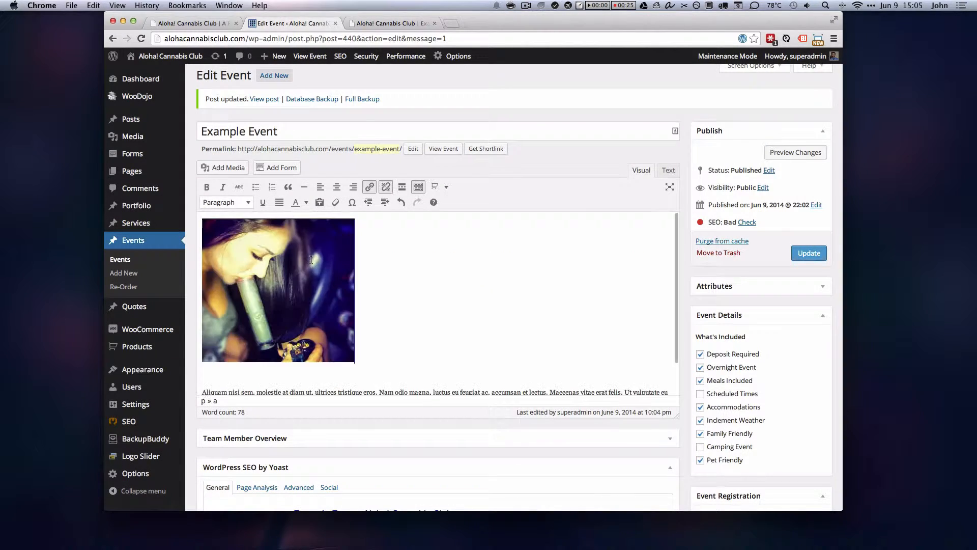
# Set the inserted description image's alignment to Left so the text wraps beside it
pyautogui.scroll(-1, 452, 325)
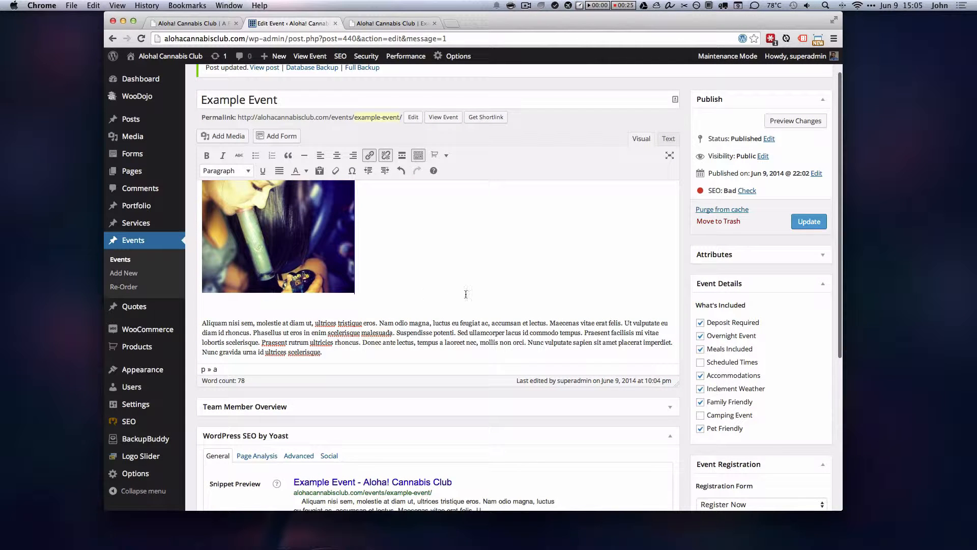
pyautogui.rightClick(312, 239)
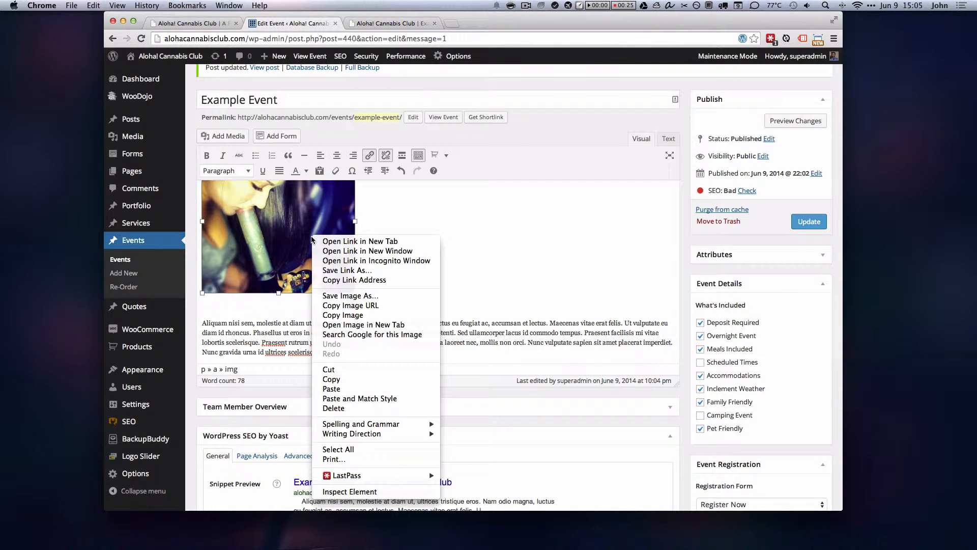
pyautogui.press('Escape')
pyautogui.scroll(2, 234, 249)
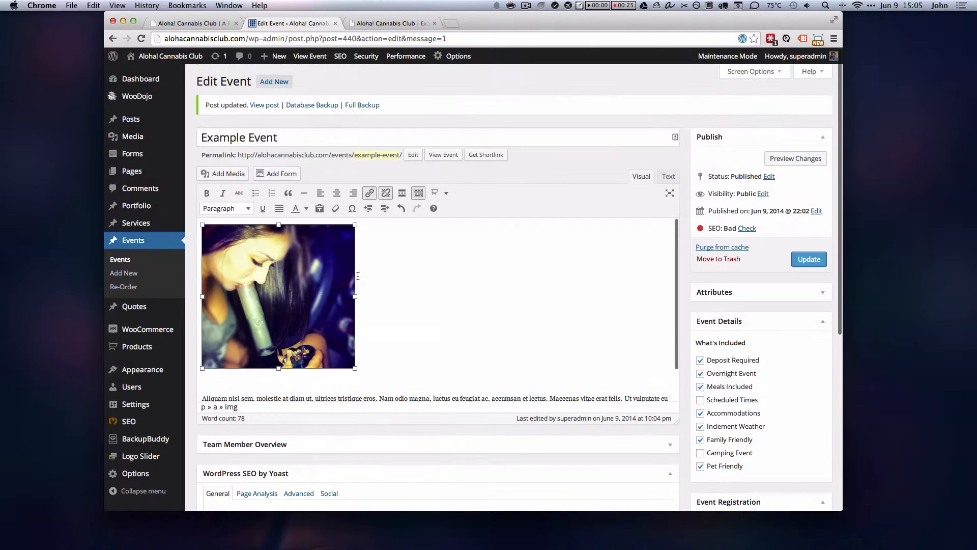
pyautogui.click(234, 250)
pyautogui.click(214, 237)
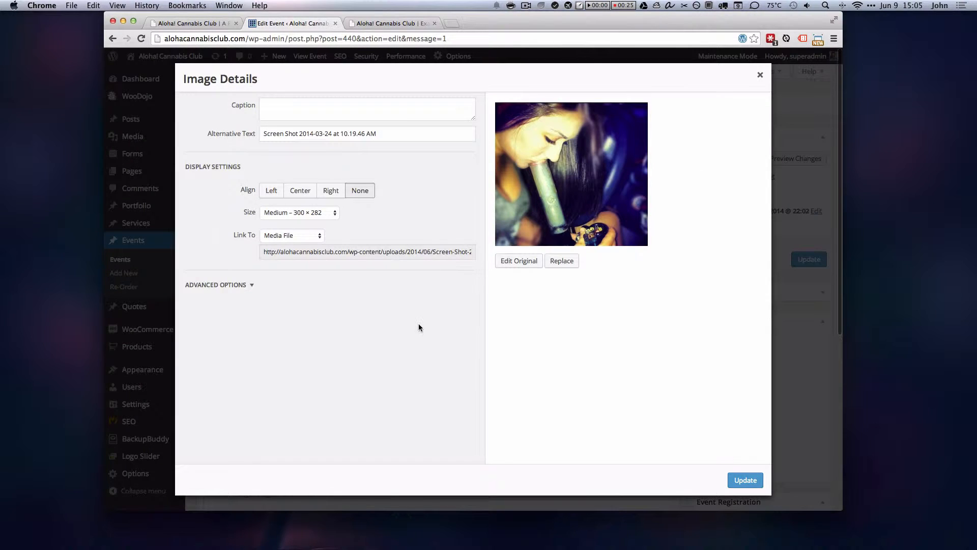
pyautogui.click(271, 191)
pyautogui.click(745, 480)
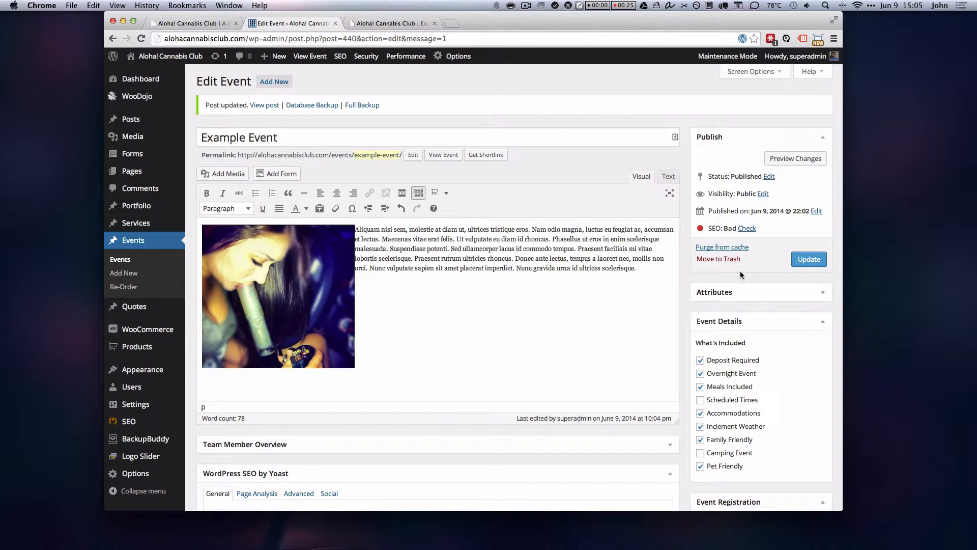
# Update the event with the inserted image and reload its live page
pyautogui.click(809, 259)
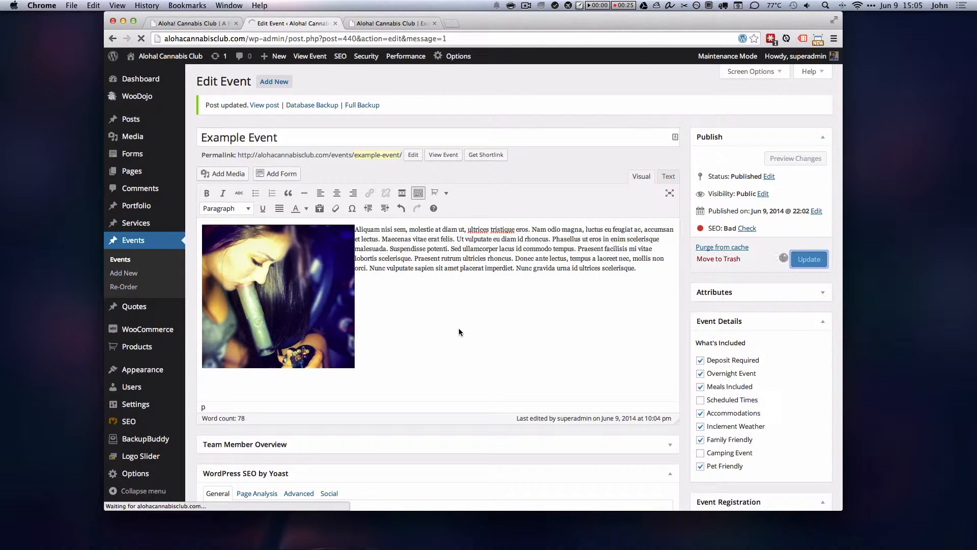
pyautogui.click(382, 27)
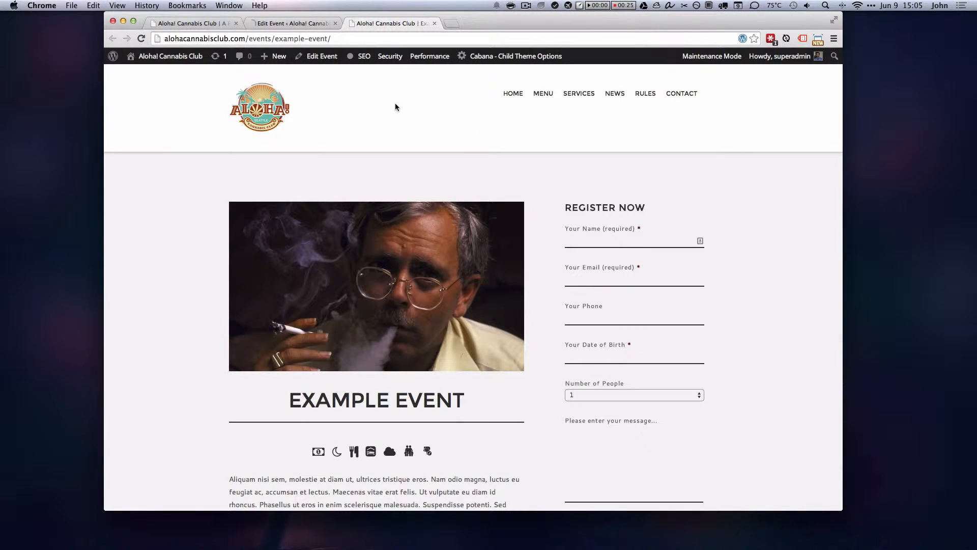
pyautogui.press('super+r')
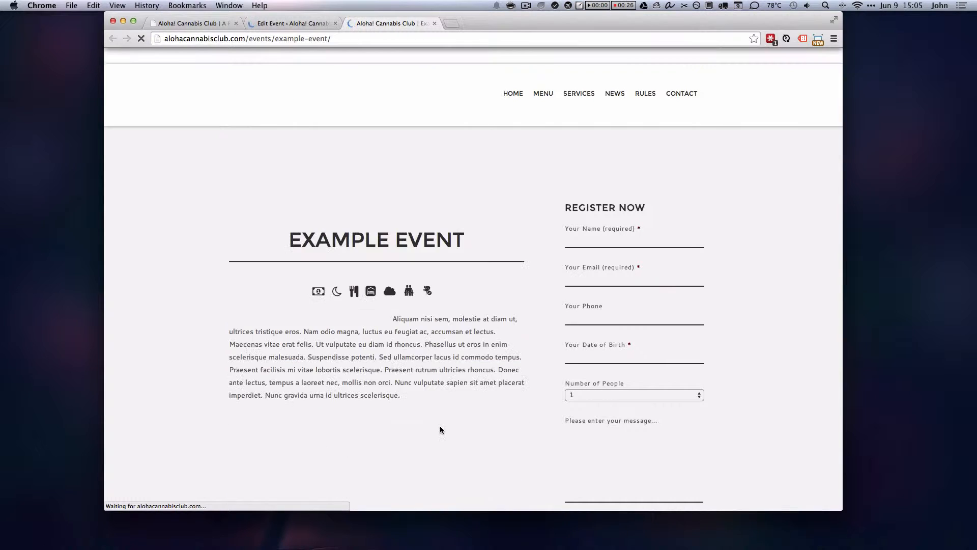
# Return to editing Example Event and change the description image from Medium to the smaller square thumbnail size
pyautogui.scroll(-8, 484, 382)
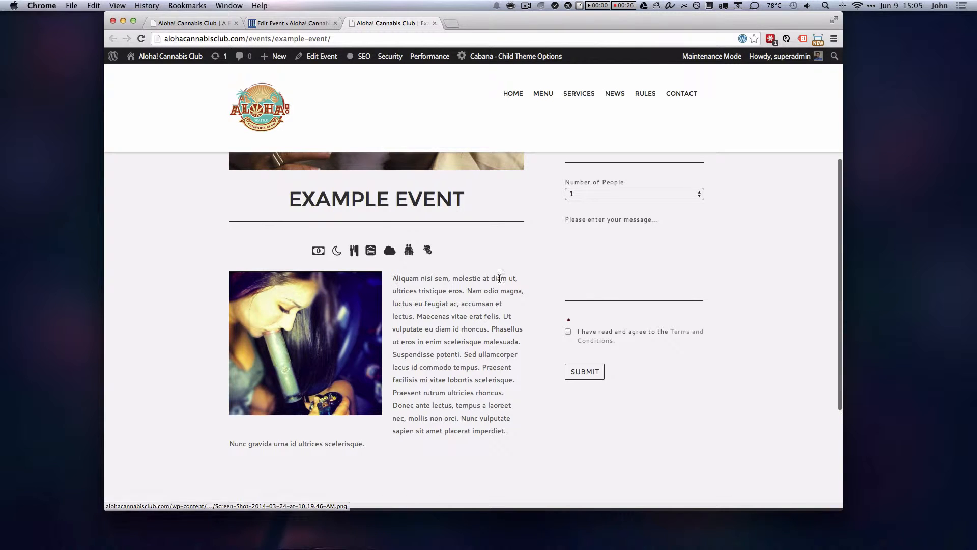
pyautogui.click(300, 23)
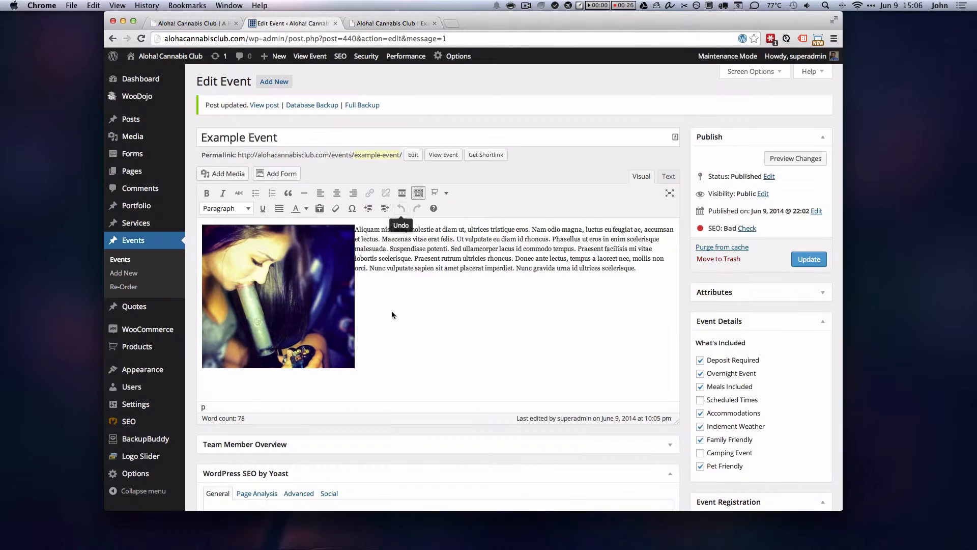
pyautogui.click(201, 229)
pyautogui.click(214, 236)
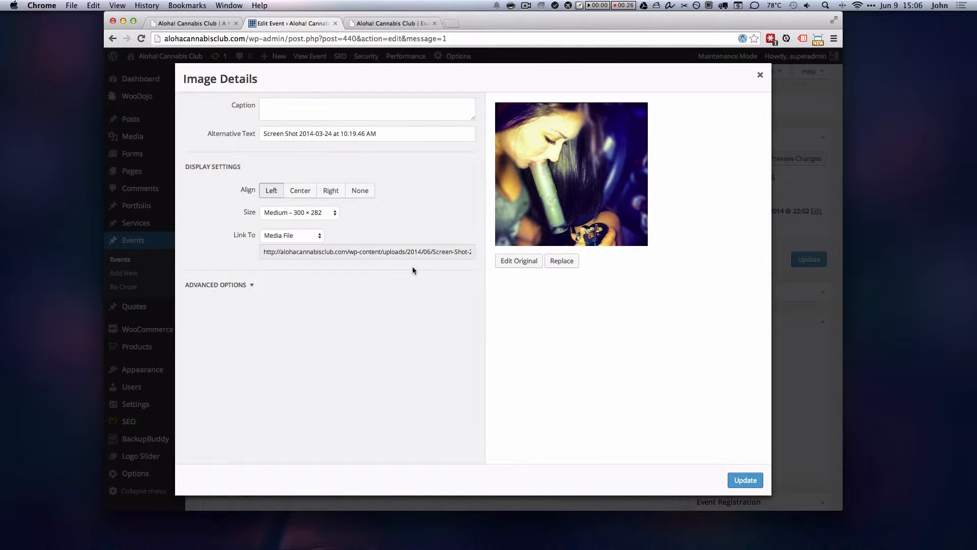
pyautogui.click(313, 213)
pyautogui.click(546, 328)
pyautogui.press('Up')
pyautogui.click(746, 480)
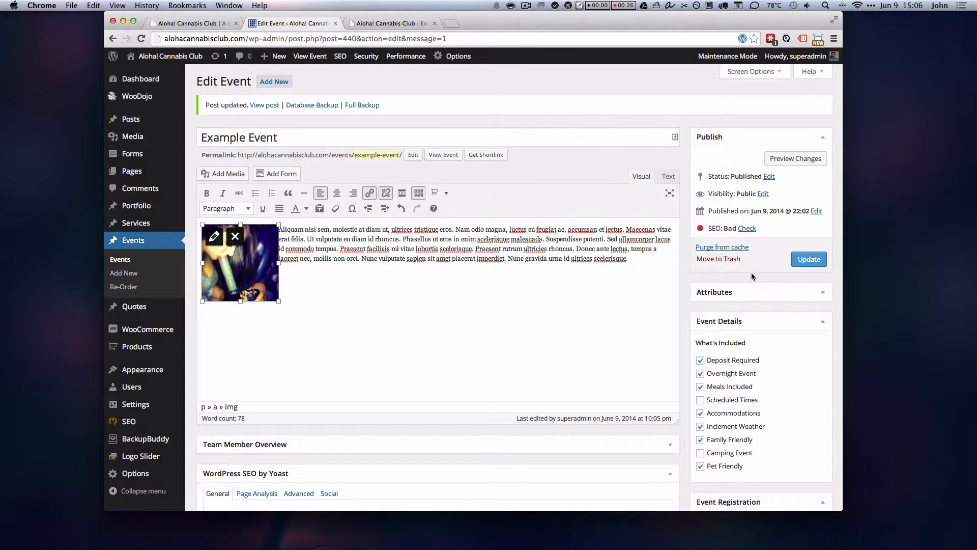
# Update the event with the resized description image and reload its live page
pyautogui.click(807, 260)
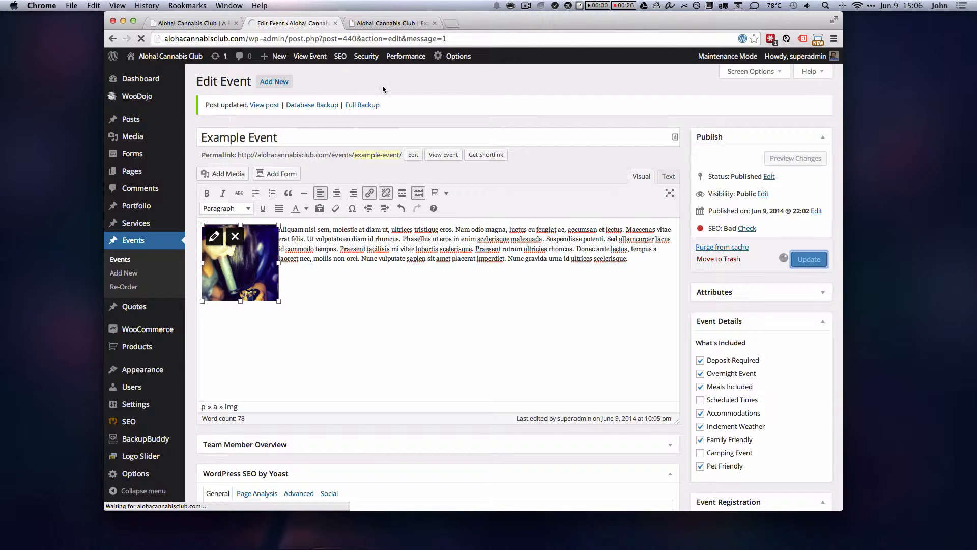
pyautogui.click(381, 23)
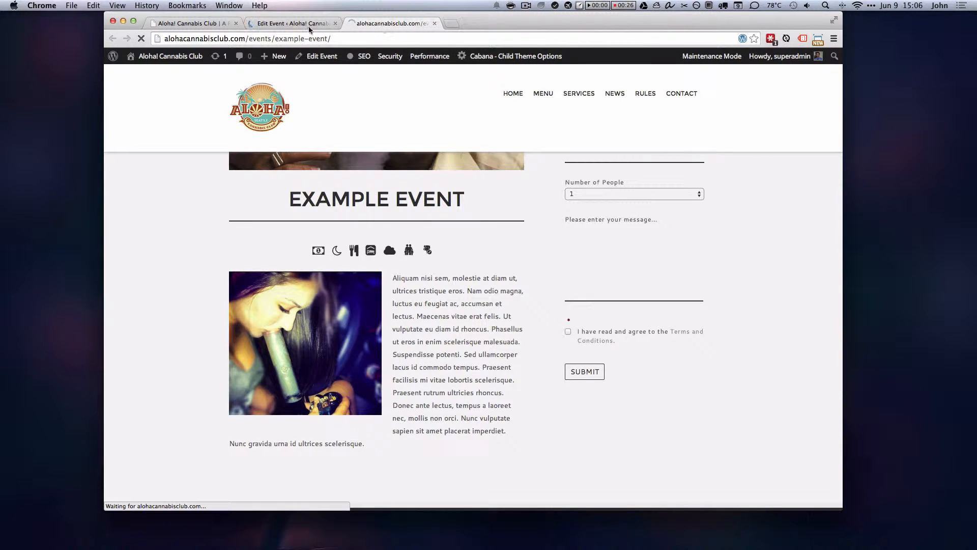
pyautogui.click(288, 25)
pyautogui.click(407, 25)
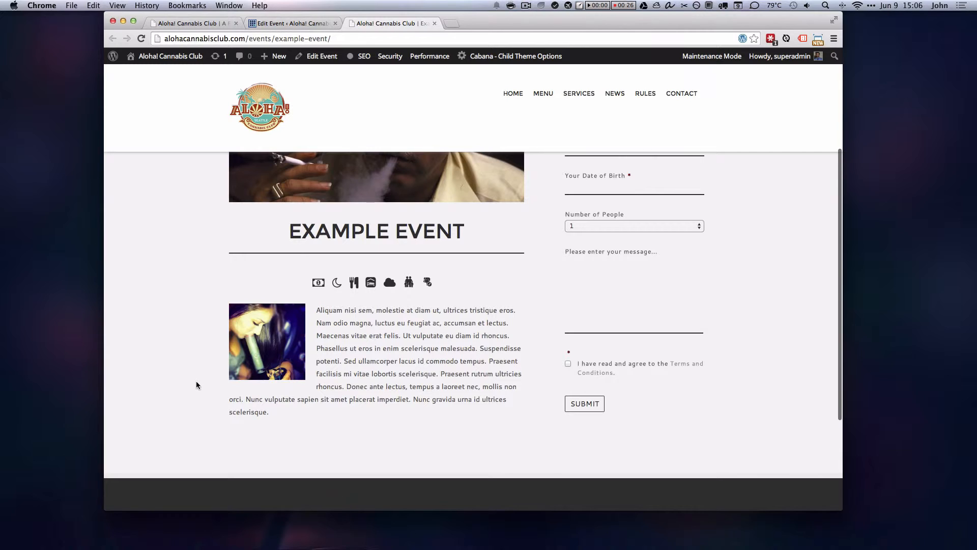
# Review the live Example Event page, checking the resized image, text wrapping, event icons and featured image
pyautogui.scroll(-3, 427, 406)
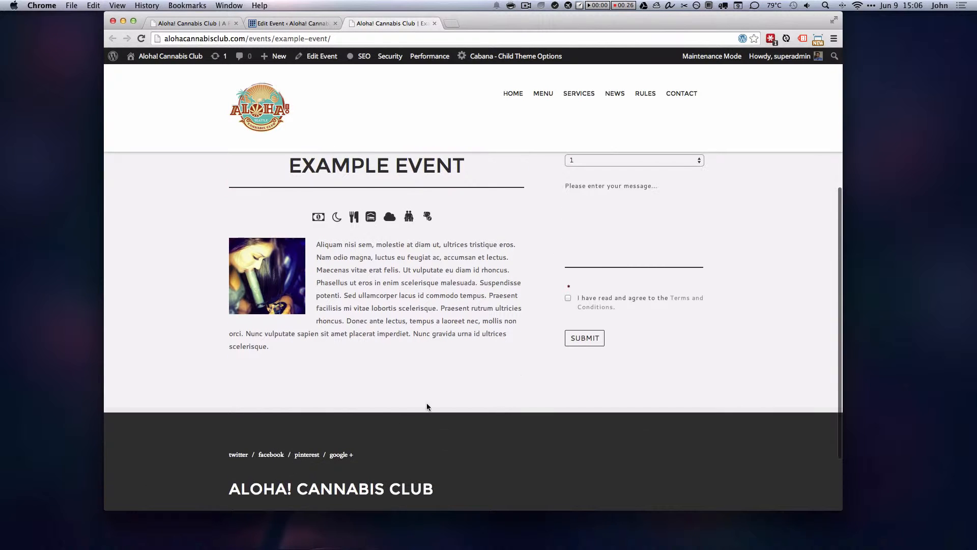
pyautogui.scroll(1, 485, 354)
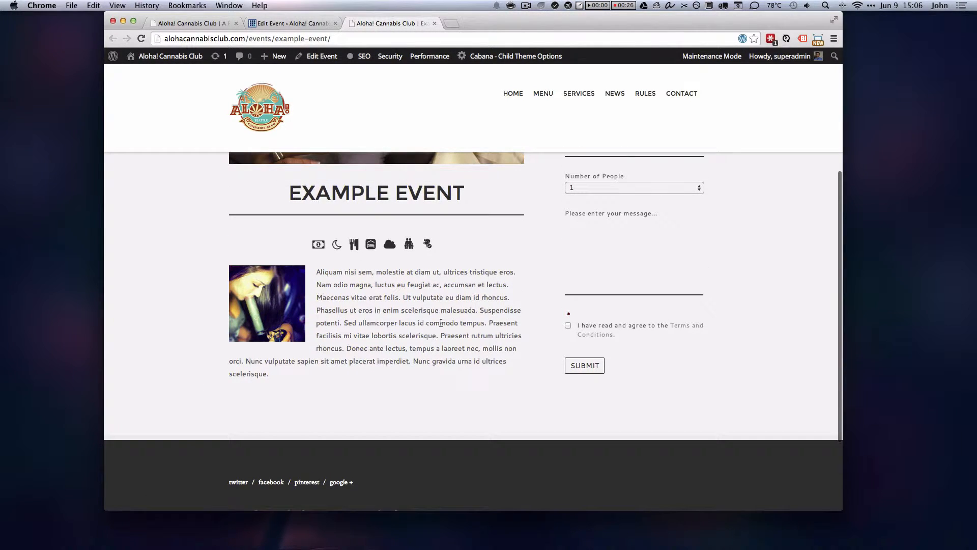
pyautogui.scroll(4, 518, 269)
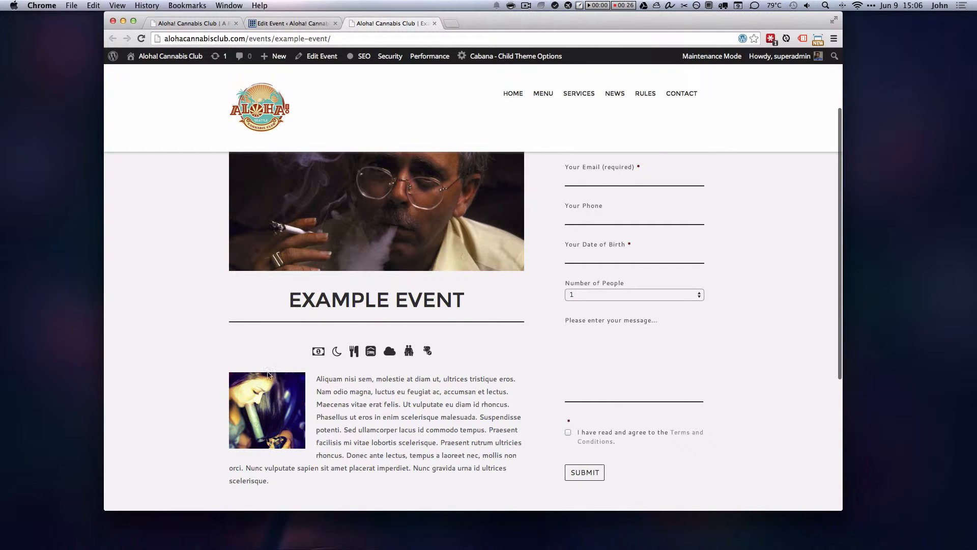
pyautogui.scroll(3, 487, 261)
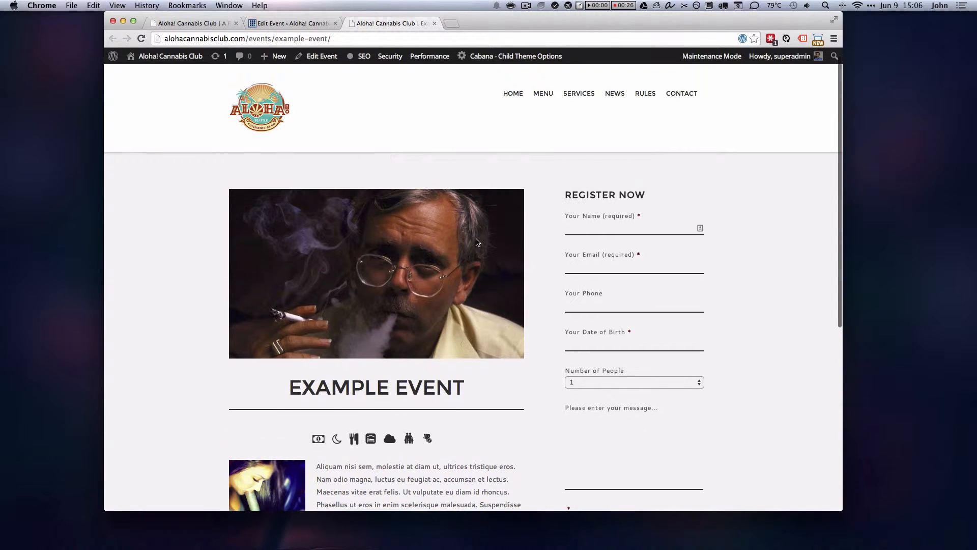
pyautogui.scroll(-2, 316, 213)
pyautogui.scroll(2, 375, 272)
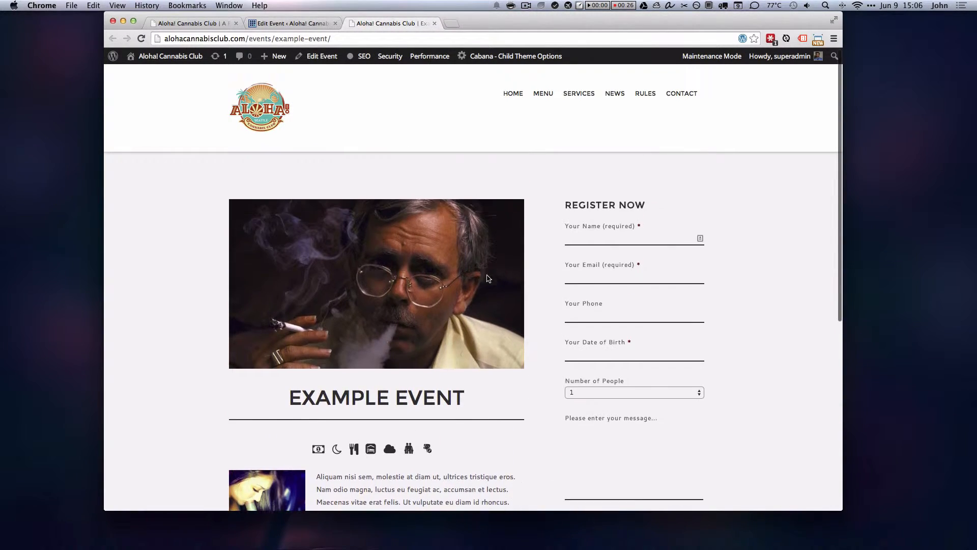
pyautogui.moveTo(847, 291)
pyautogui.mouseDown()
pyautogui.moveTo(949, 290)
pyautogui.moveTo(849, 290)
pyautogui.moveTo(843, 303)
pyautogui.mouseUp()
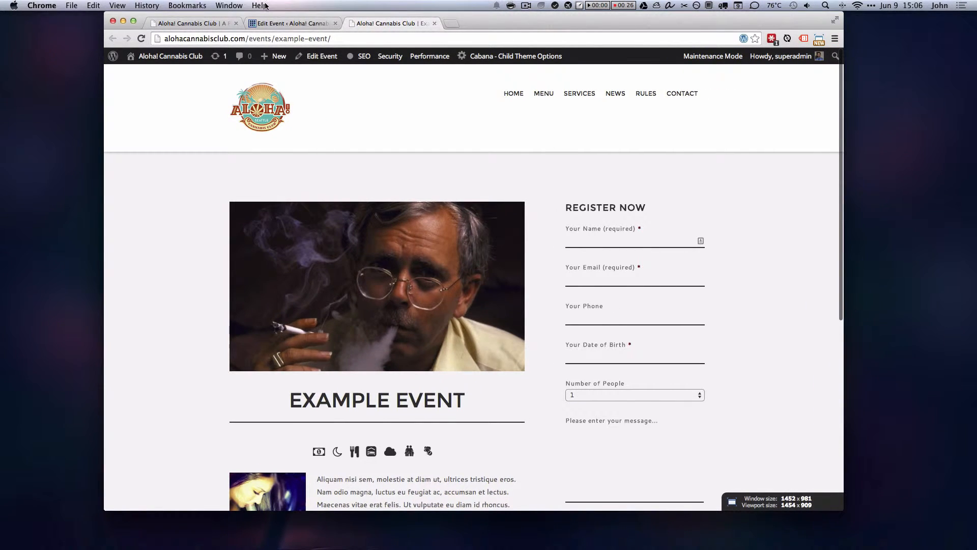
# Examine the event's Focus Keyword, SEO Title and Meta Description fields and its Event Details options in the editor
pyautogui.click(291, 23)
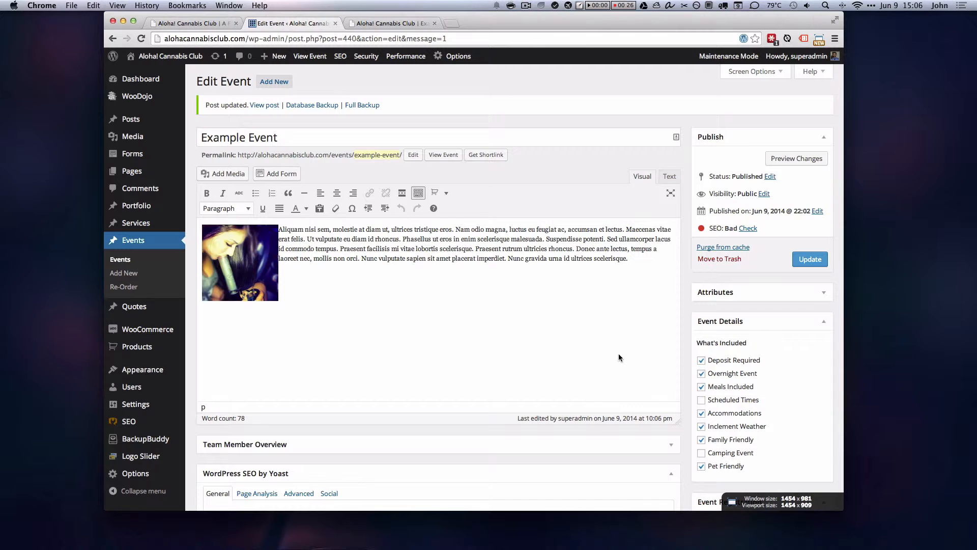
pyautogui.scroll(-10, 411, 243)
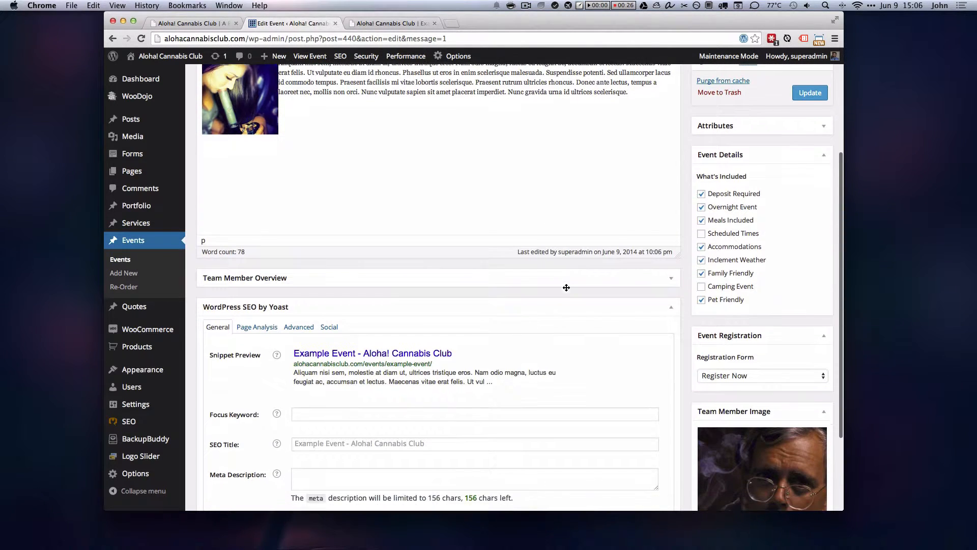
pyautogui.click(406, 300)
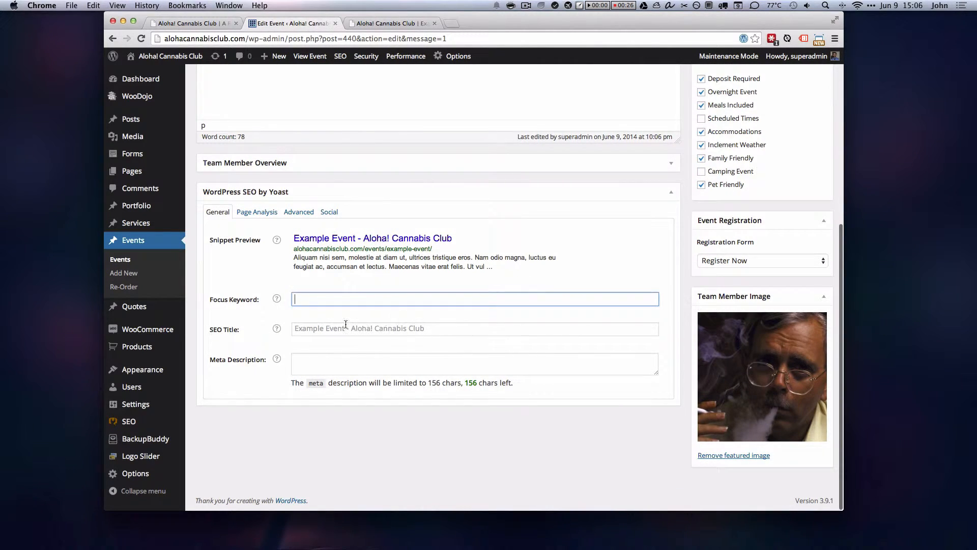
pyautogui.click(347, 328)
pyautogui.click(348, 359)
pyautogui.scroll(3, 579, 378)
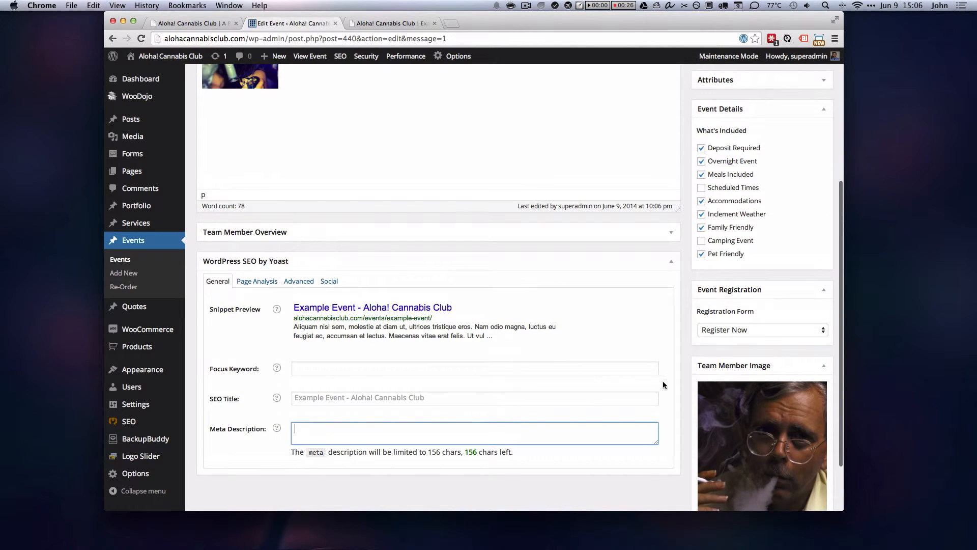
pyautogui.scroll(5, 664, 385)
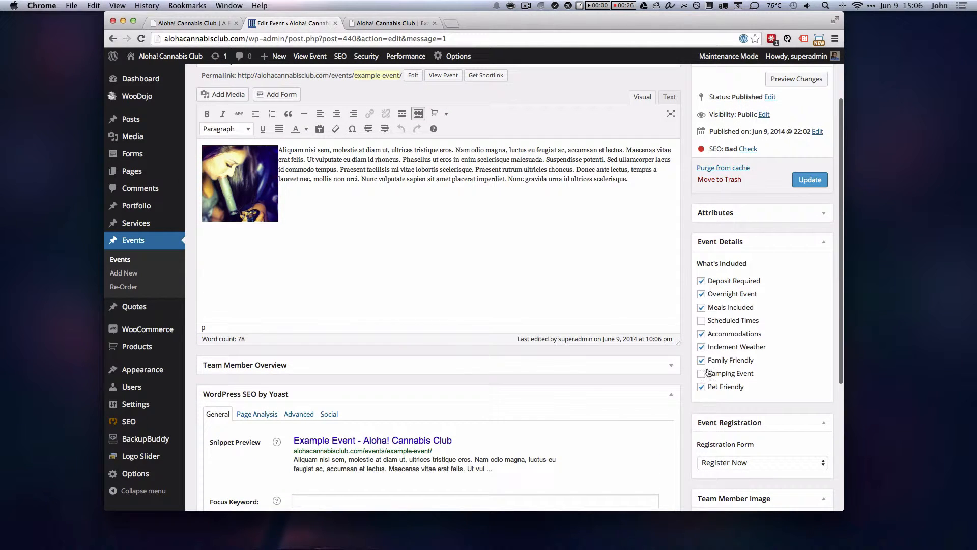
# Compare the live page's event icons and Register Now form with the event details and registration settings in the editor
pyautogui.click(402, 25)
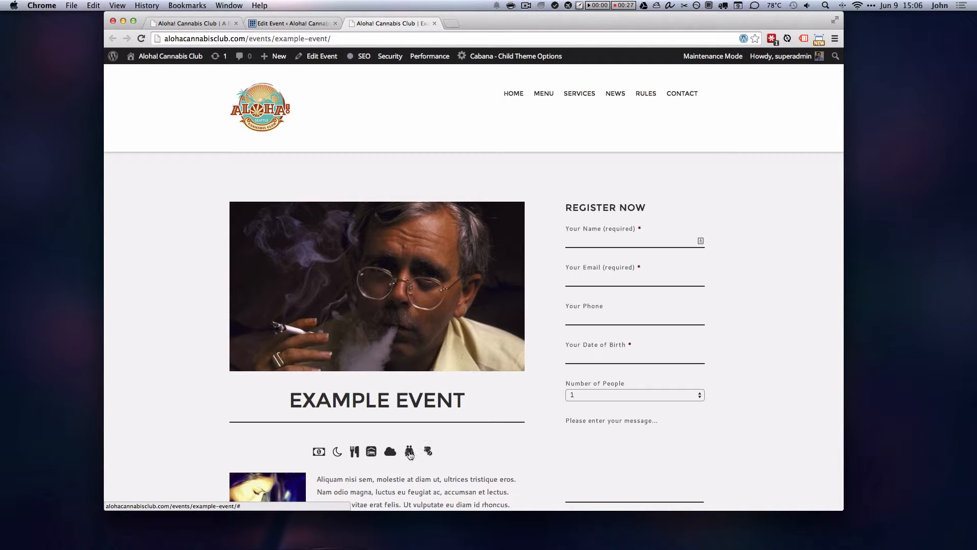
pyautogui.click(607, 439)
pyautogui.click(621, 397)
pyautogui.click(759, 365)
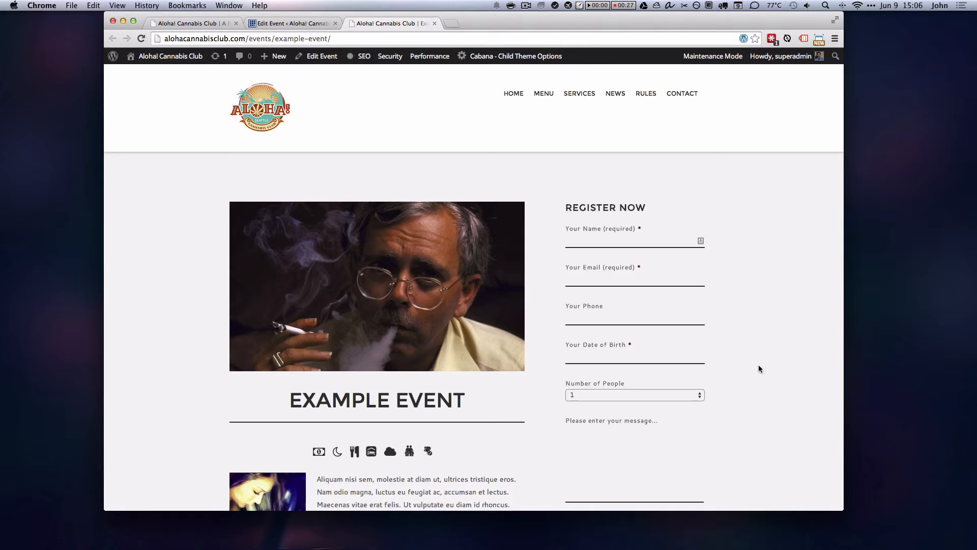
pyautogui.click(304, 24)
pyautogui.scroll(-2, 661, 285)
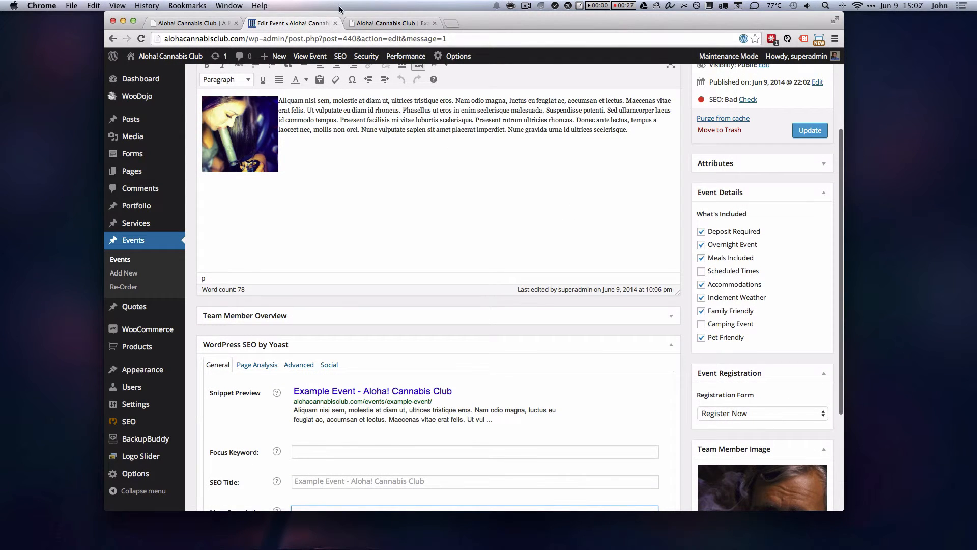
pyautogui.hotkey('ctrl', 'Tab')
pyautogui.scroll(-3, 627, 440)
pyautogui.scroll(3, 631, 446)
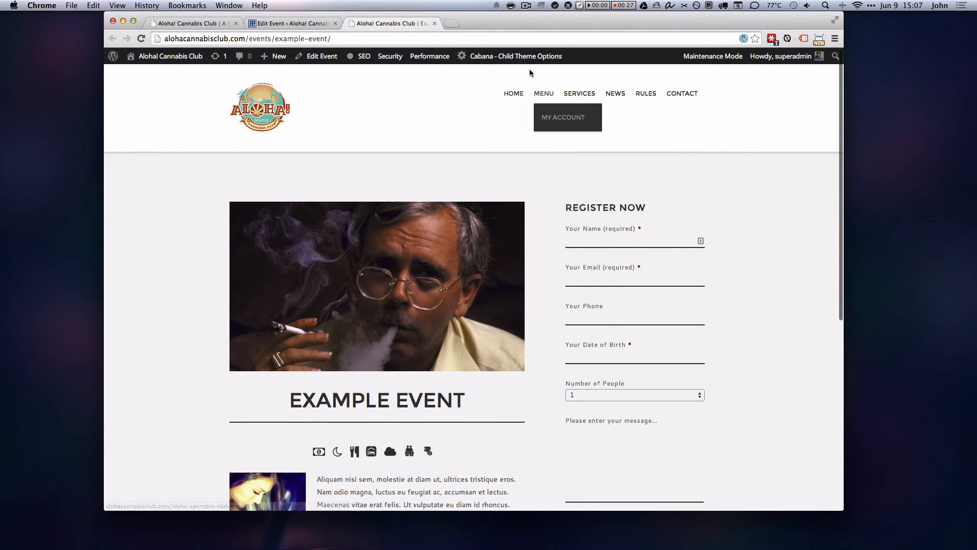
pyautogui.click(526, 5)
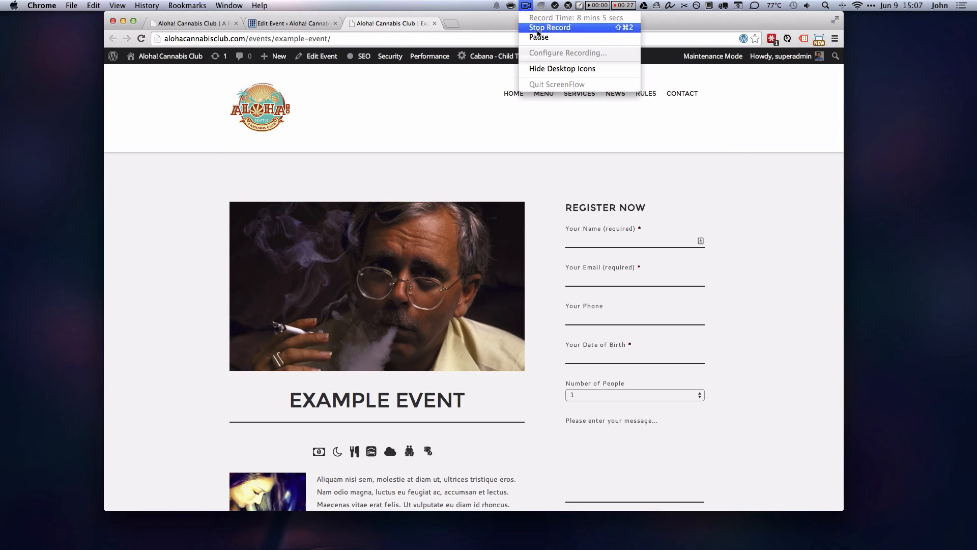